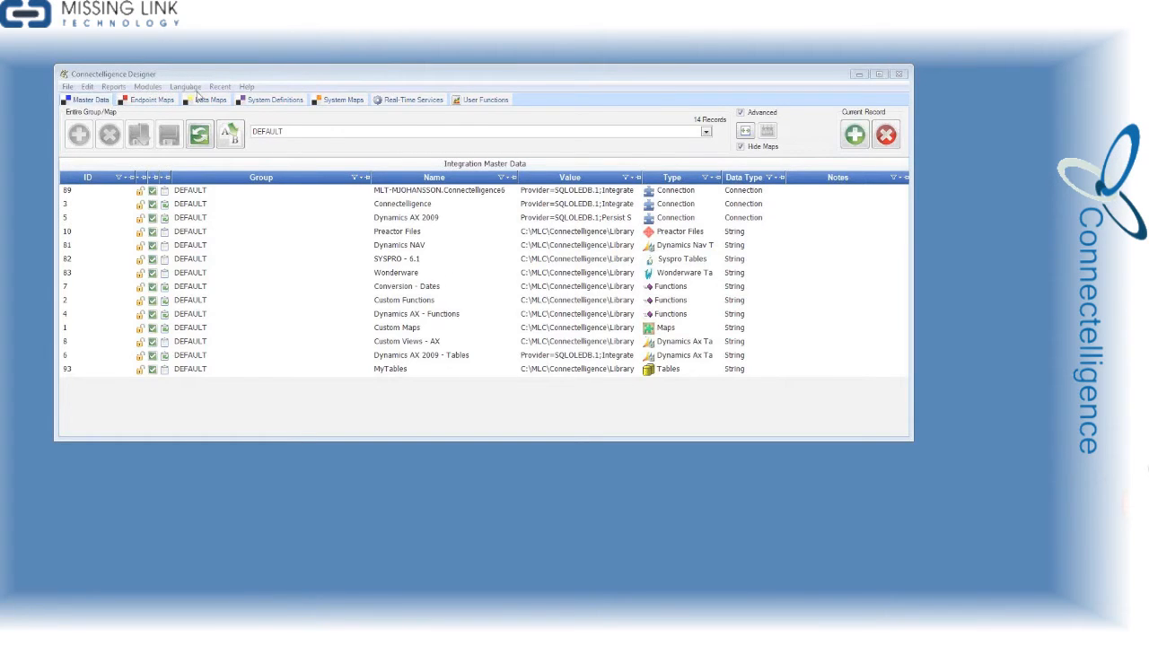
Drill down from the PRODID source field in the data map DataMap - 1 to its master data view
click(201, 99)
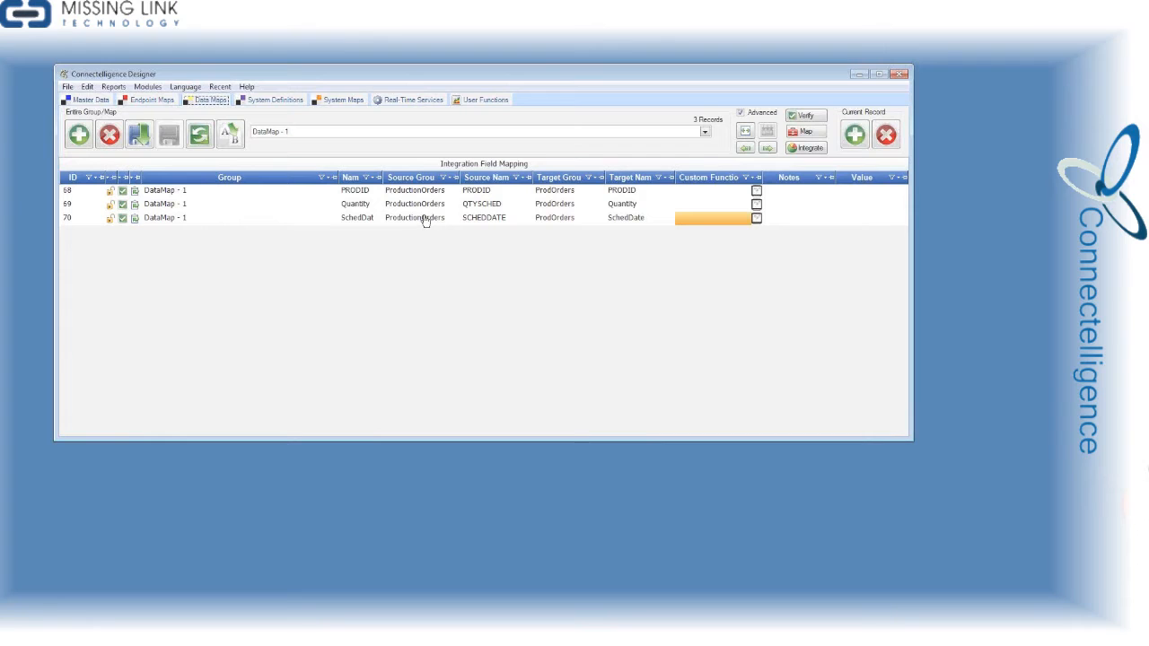
click(486, 191)
right_click(488, 193)
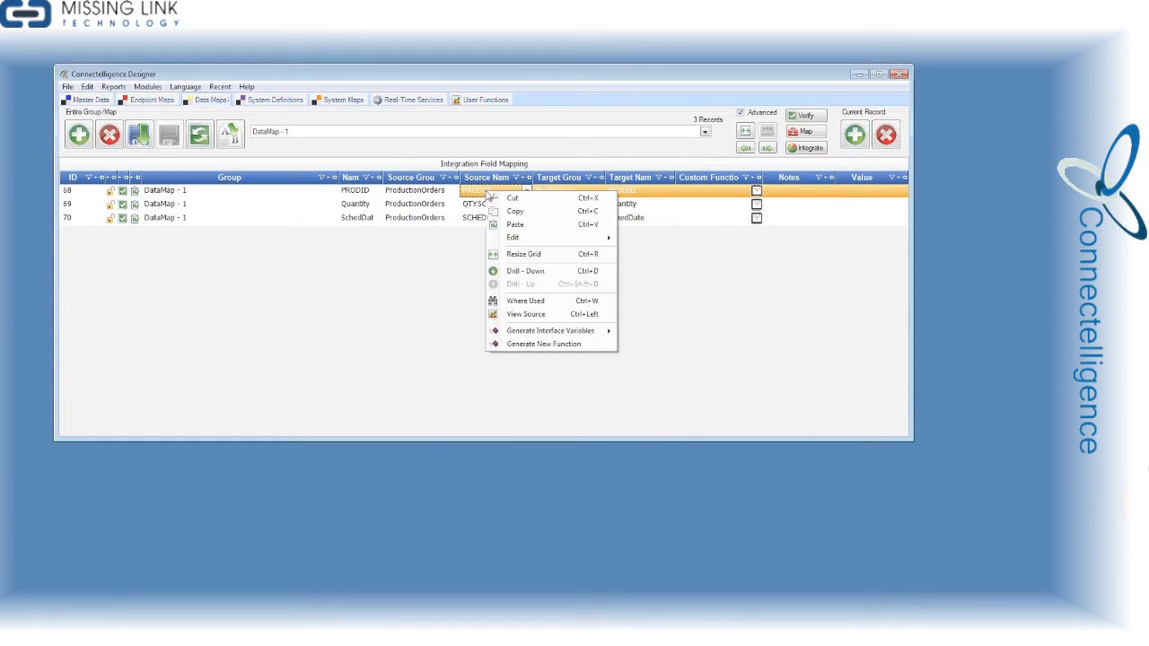
click(533, 271)
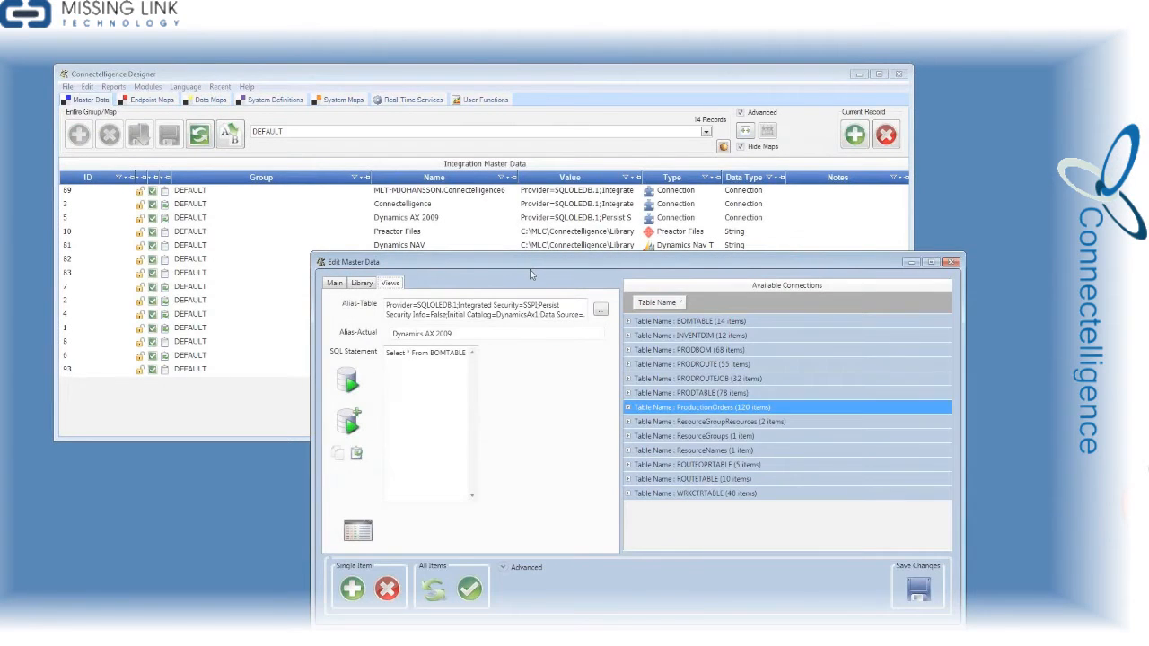
drag(615, 269, 579, 83)
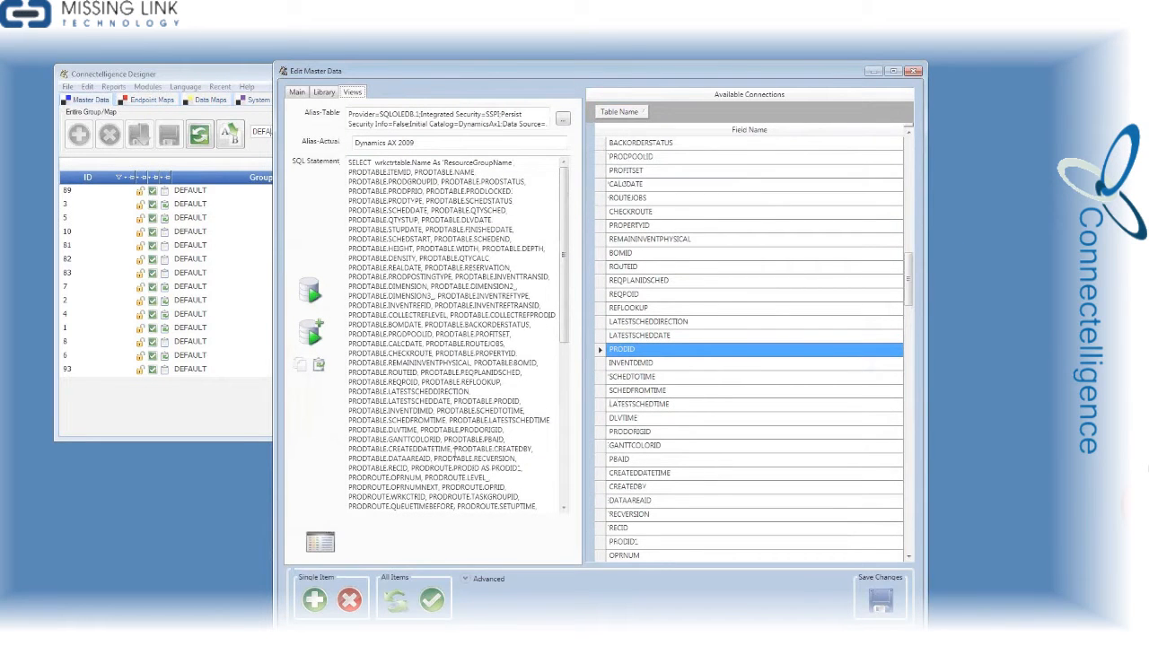
Start a new custom view on the Dynamics AX 2009 connection and place the PRODTABLE table on its canvas
click(314, 599)
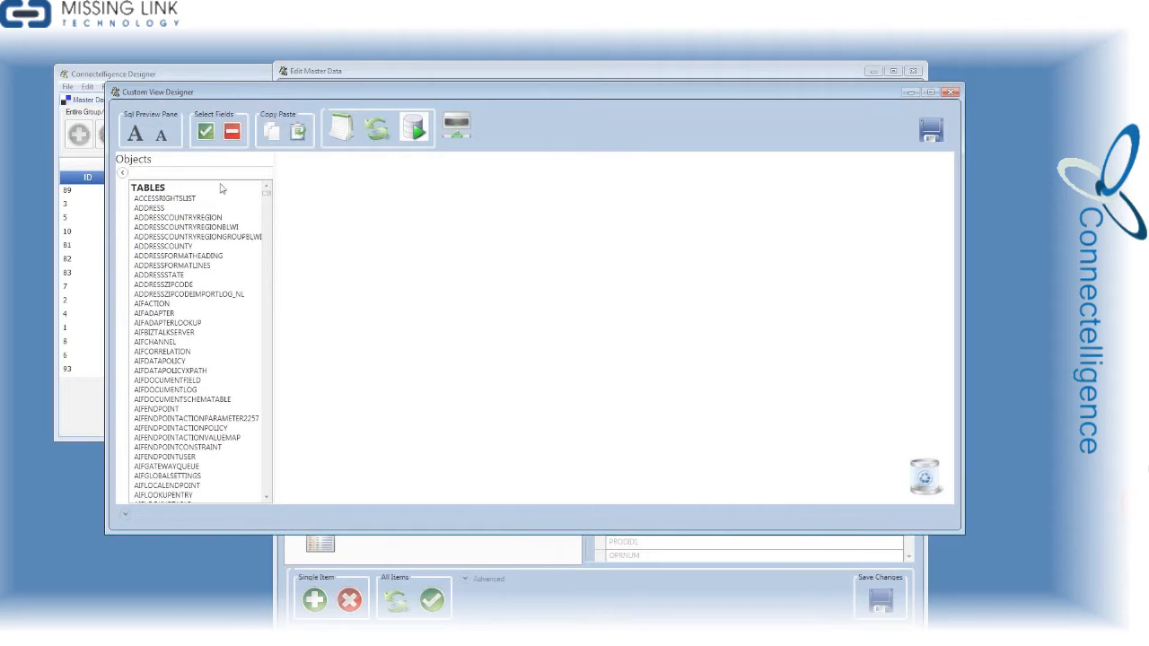
click(218, 175)
text(PRODTABLE)
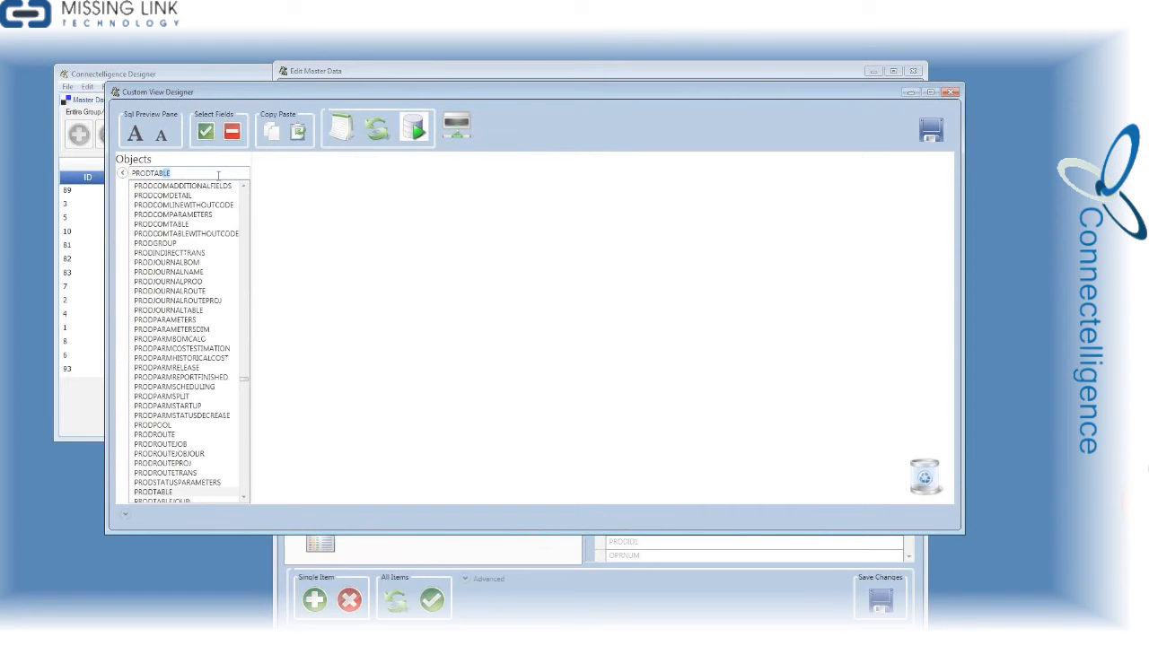
key(Return)
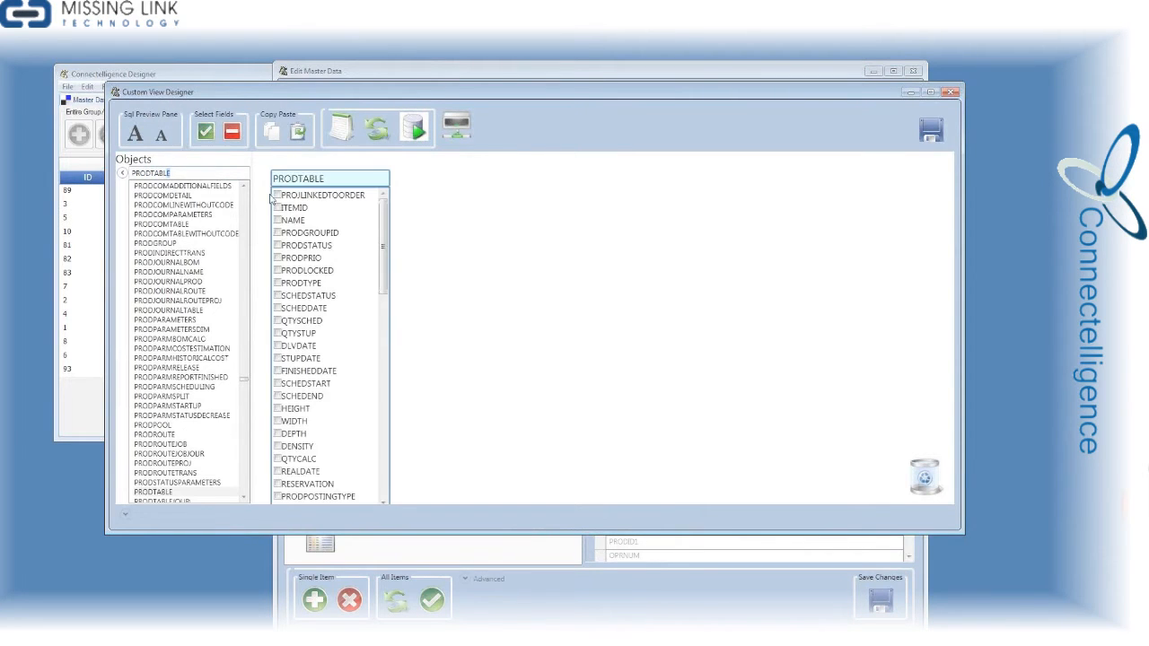
drag(303, 179, 398, 175)
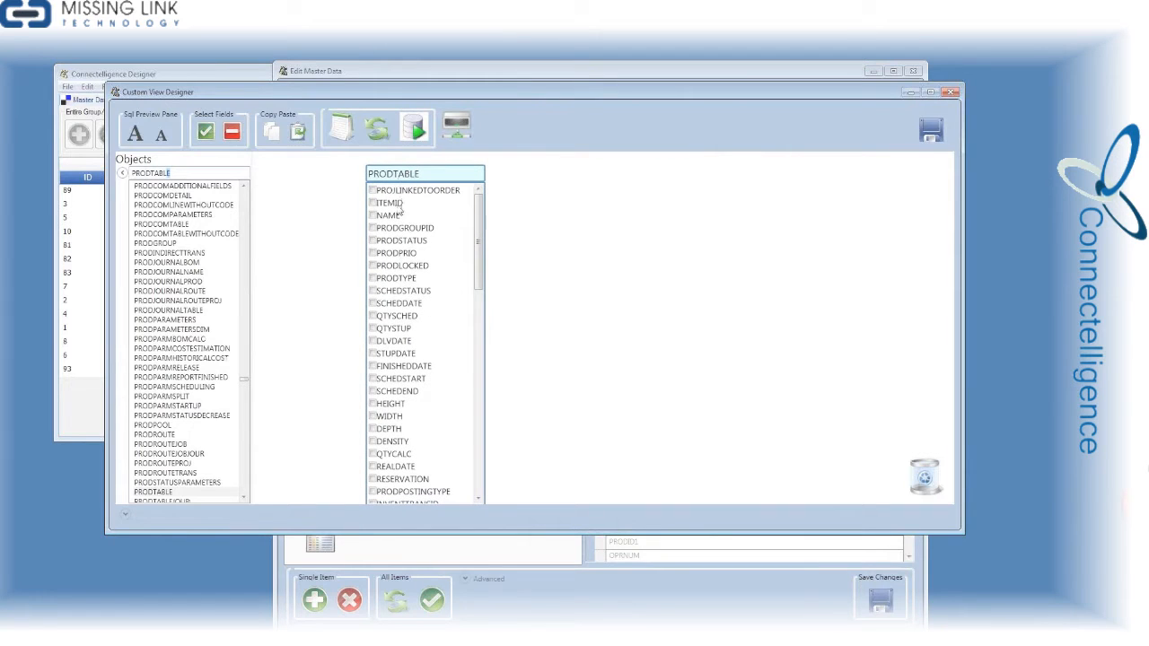
Include the ITEMID, NAME, QTYSCHED, SCHEDDATE and PRODID fields of PRODTABLE in the view
click(373, 203)
click(374, 216)
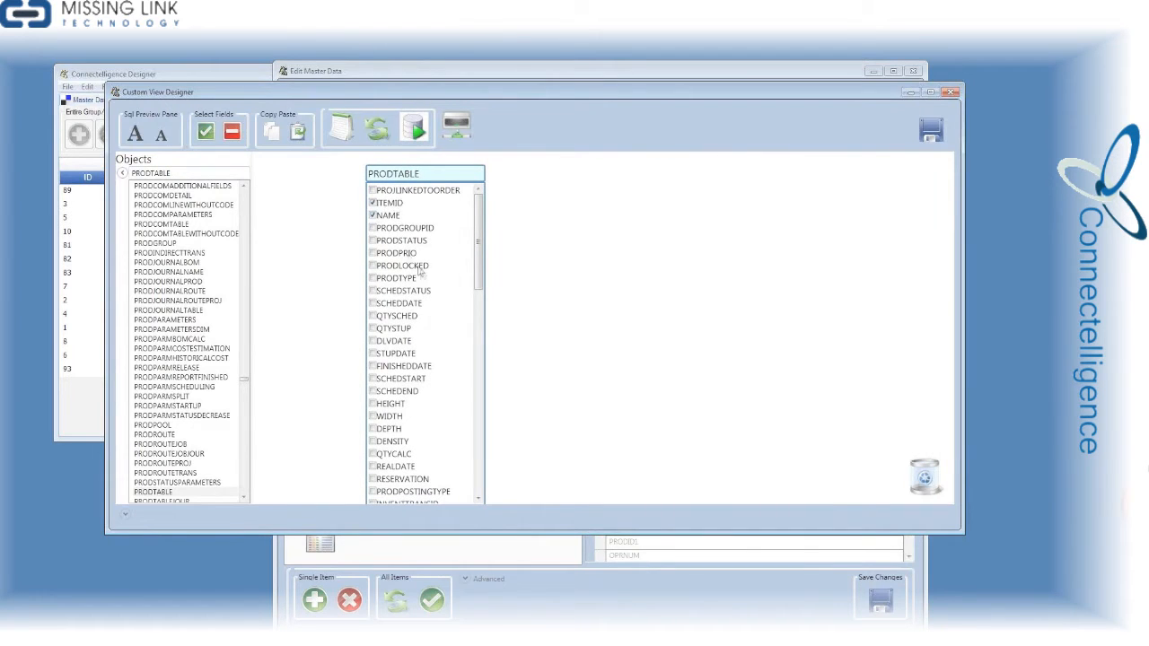
click(373, 316)
click(373, 304)
drag(479, 263, 478, 429)
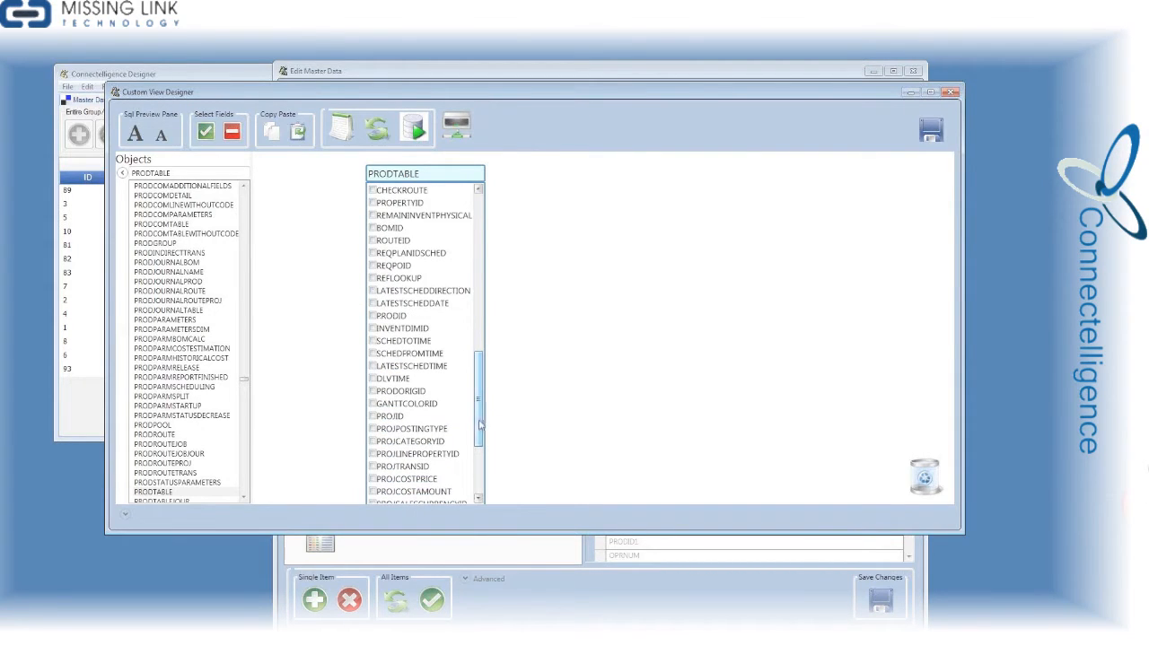
click(373, 316)
Add the PRODROUTE table beside PRODTABLE and join the two tables on their PRODID fields
drag(181, 173, 2, 180)
text(PRO)
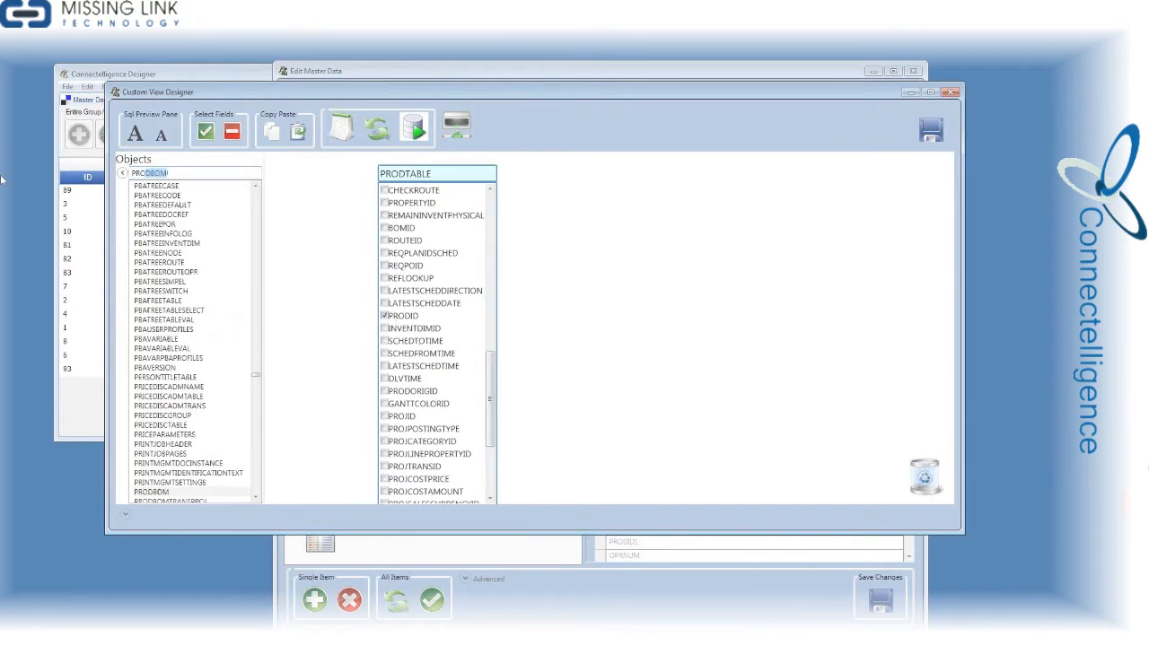
text(DROUTE)
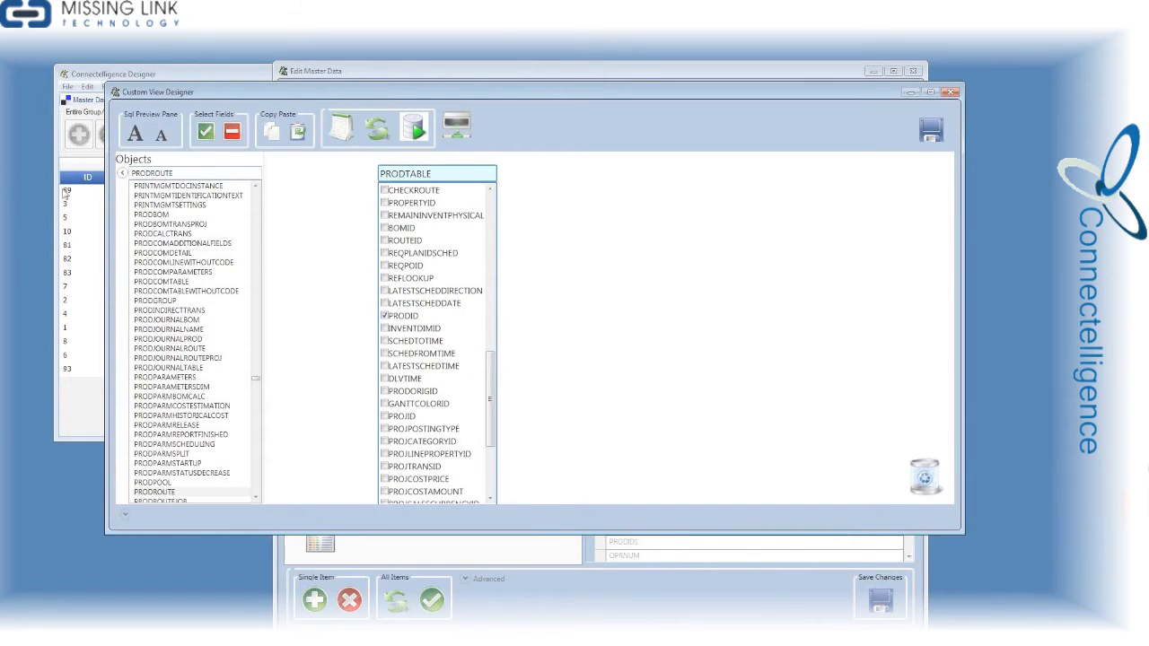
key(Return)
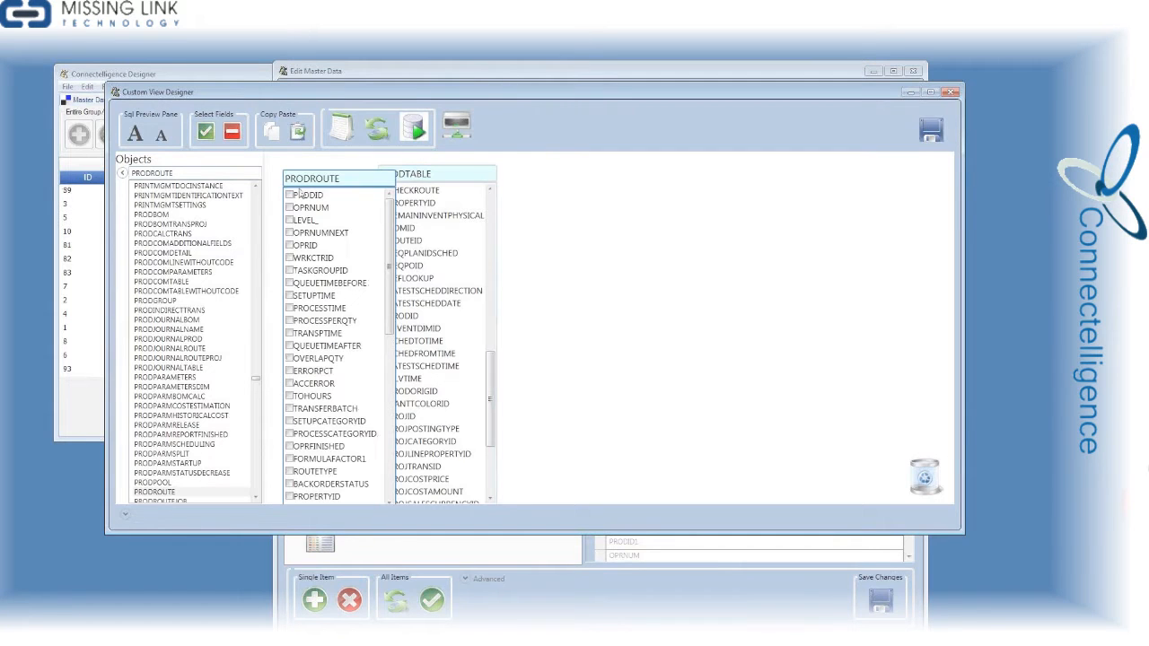
drag(337, 186, 664, 184)
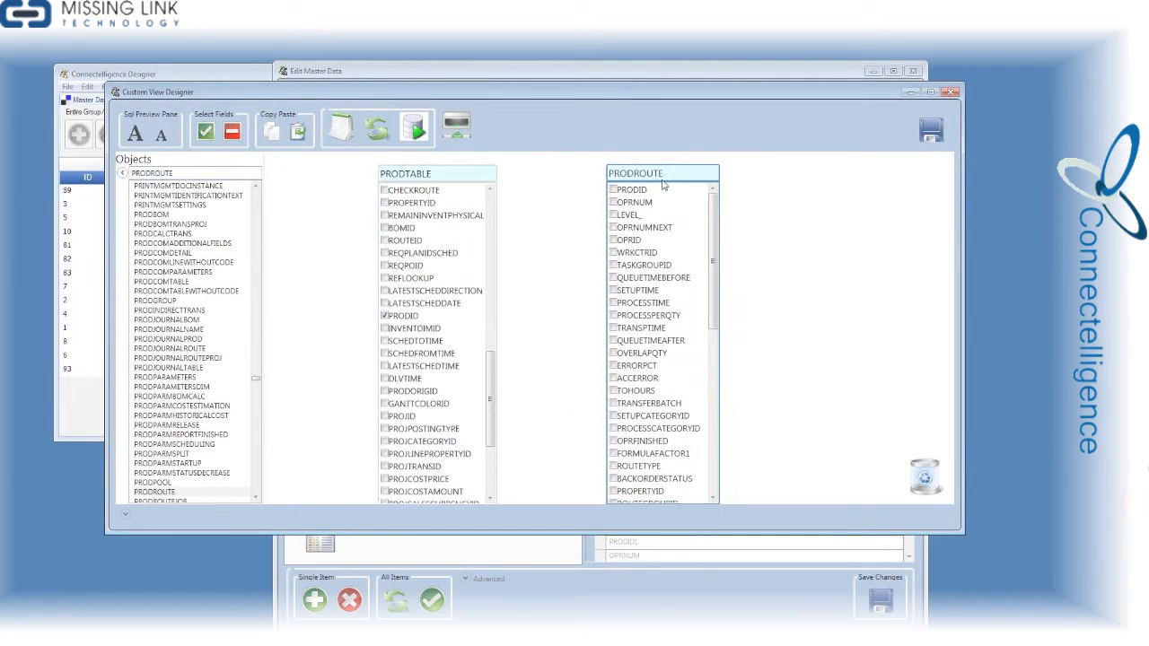
drag(420, 316, 621, 192)
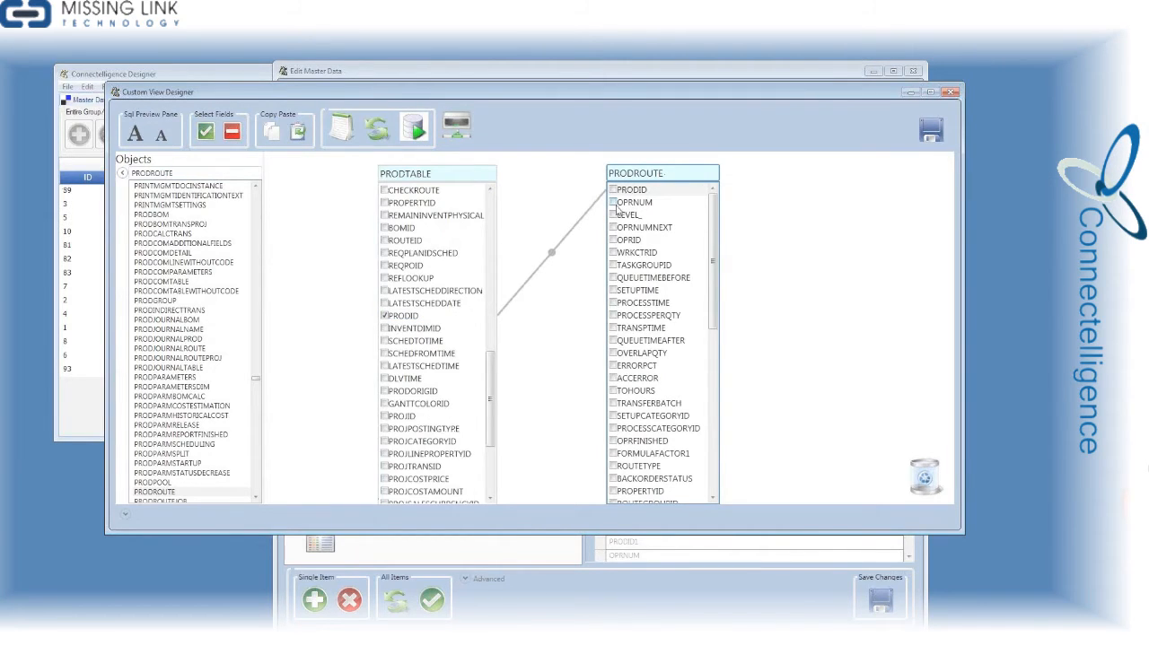
Include the OPRNUM, OPRID, WRKCTRID and TASKGROUPID fields of PRODROUTE in the view
click(613, 203)
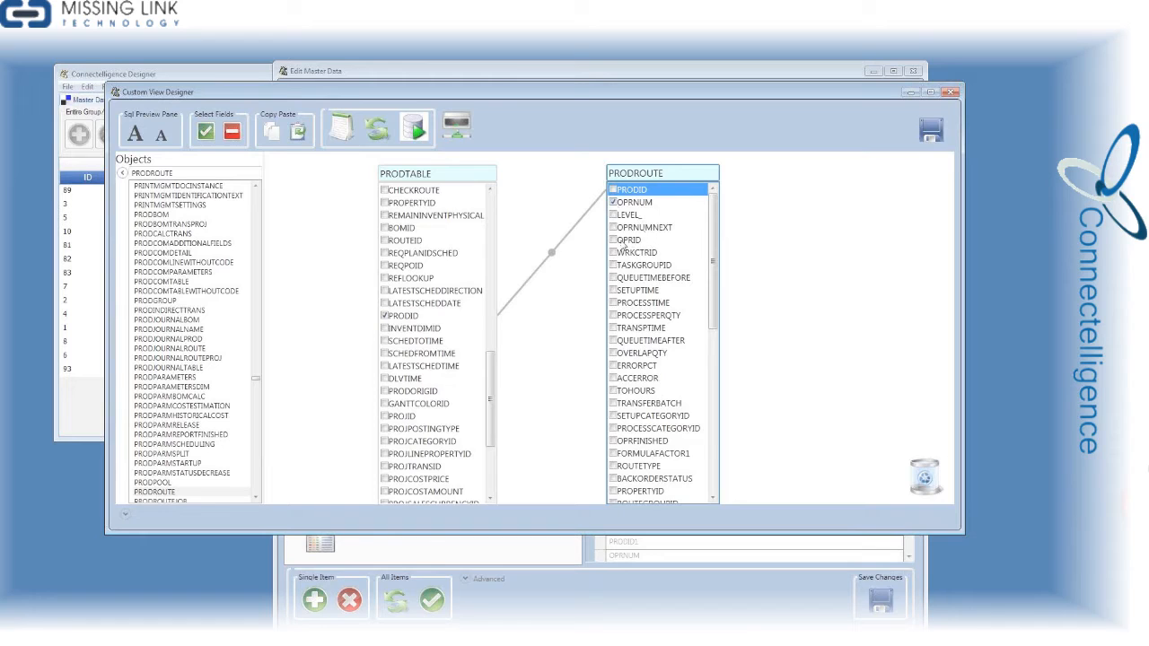
click(620, 240)
click(614, 242)
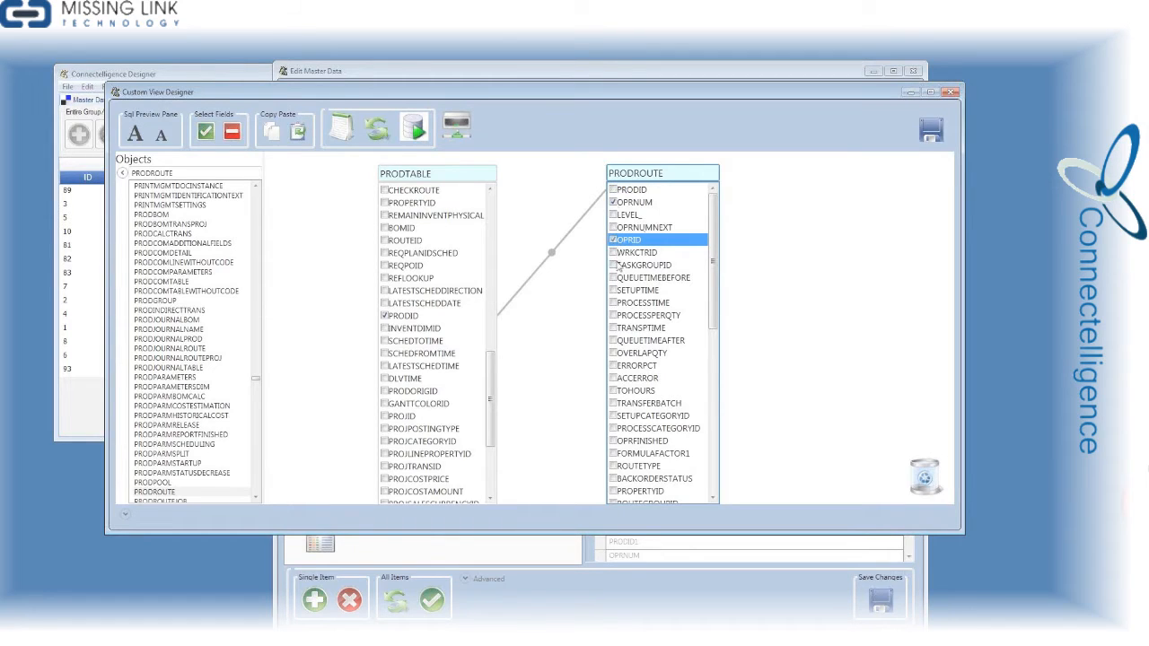
click(614, 253)
Run the joined view's query, enlarge the report to review its columns, and close it
click(417, 135)
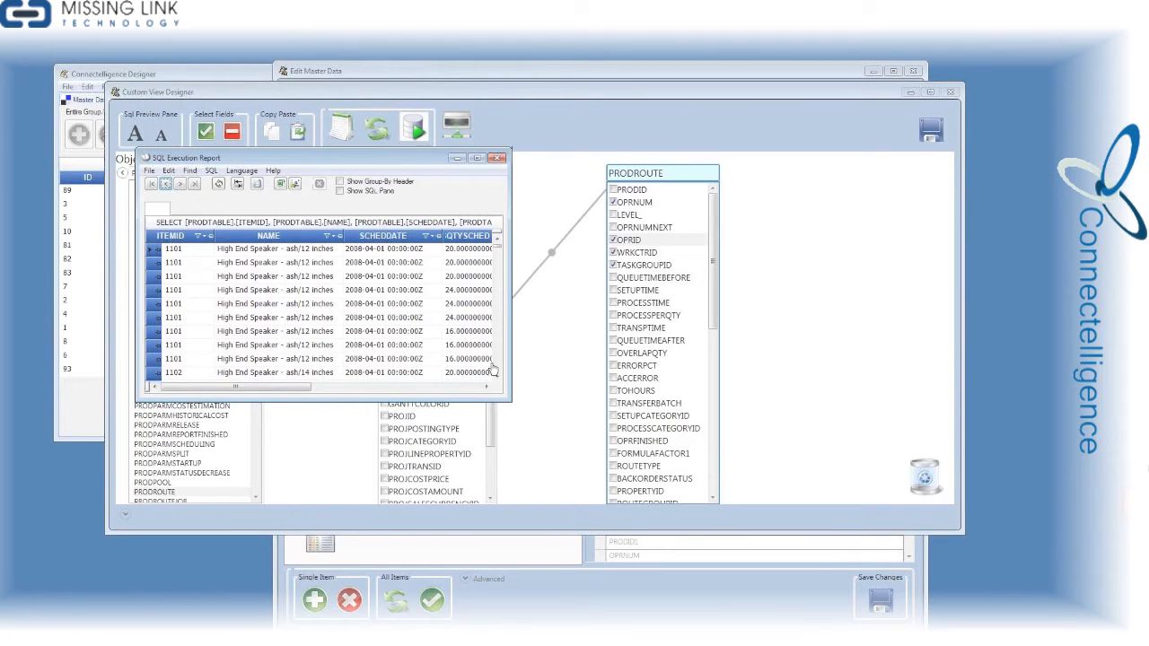
drag(509, 399, 833, 458)
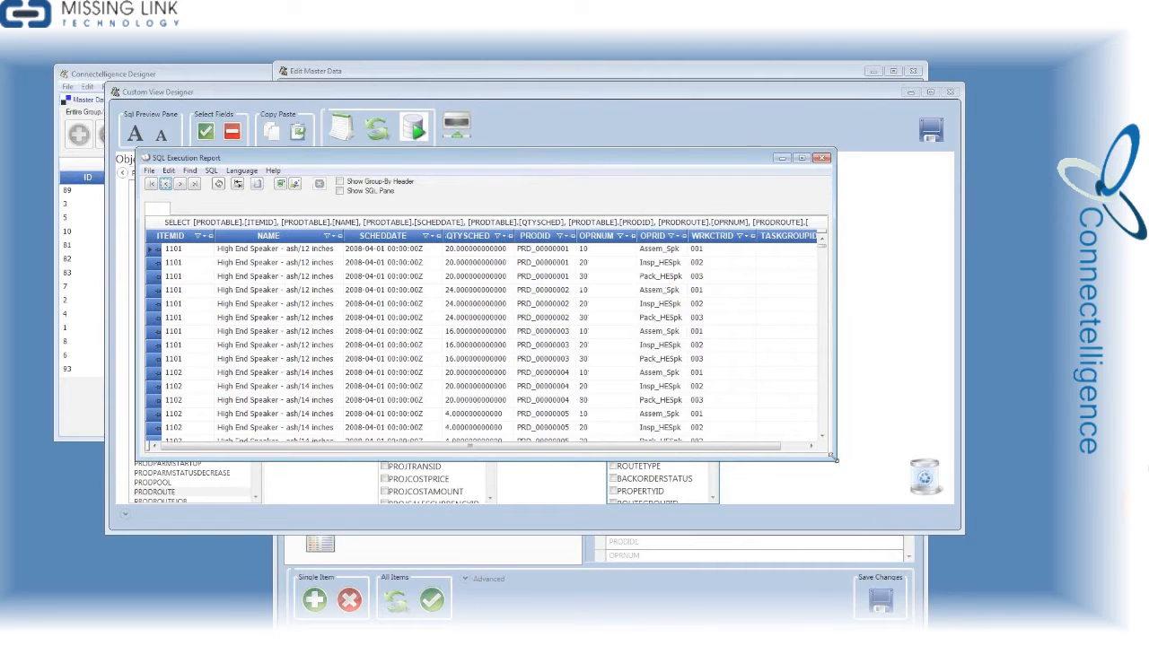
click(822, 159)
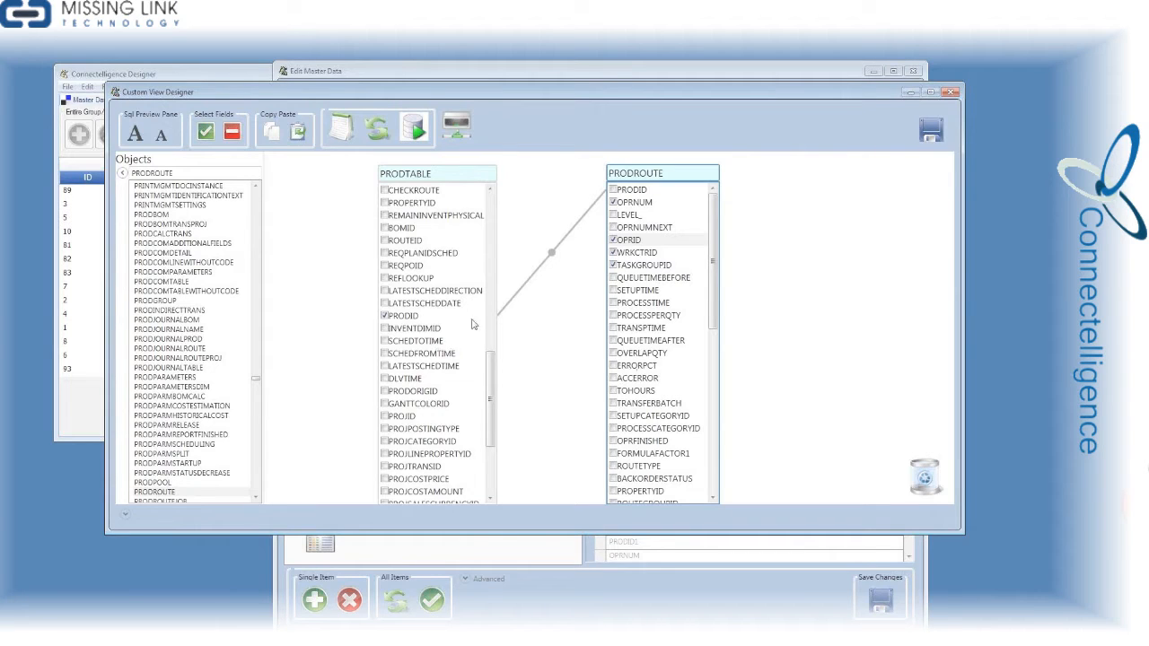
Save the custom view under the name PRODTABLE1 and decline creating another view with this connection
click(932, 132)
click(182, 133)
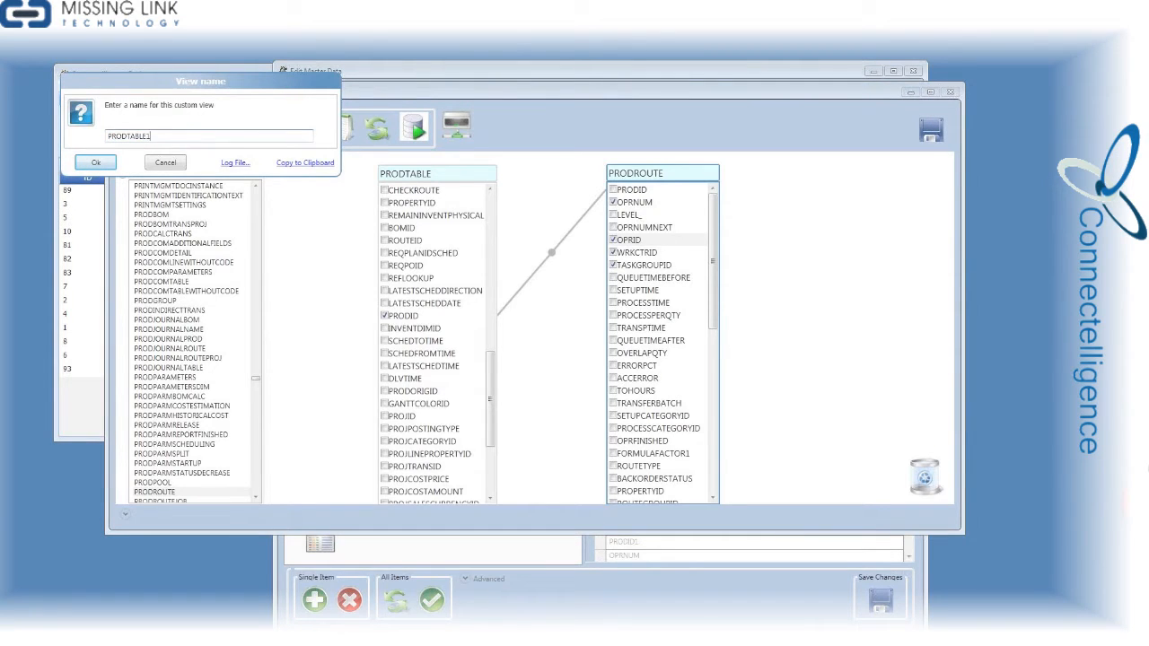
click(107, 167)
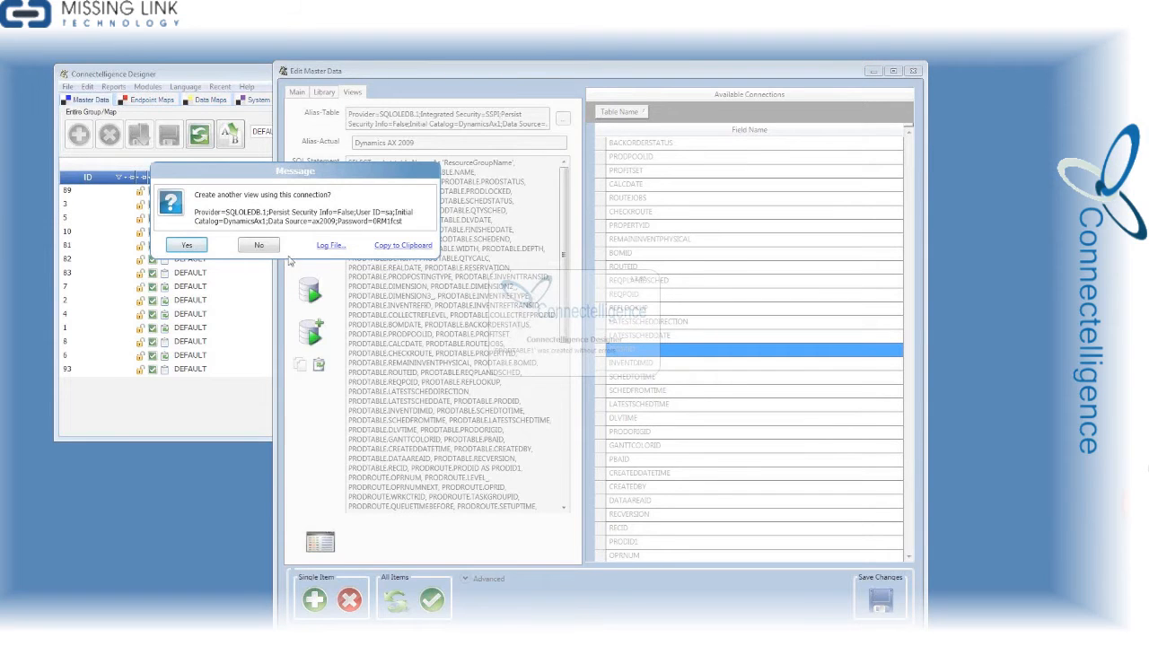
click(260, 245)
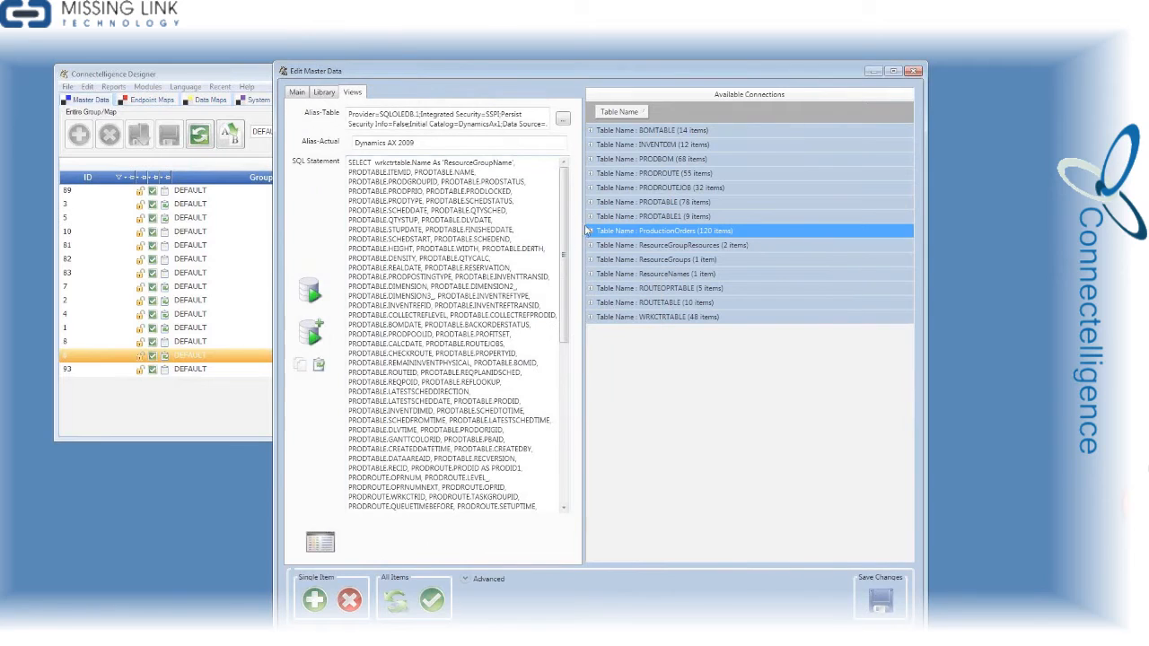
Examine the SQL statement and field list of the PRODTABLE1 view, and close the master data editor
click(591, 220)
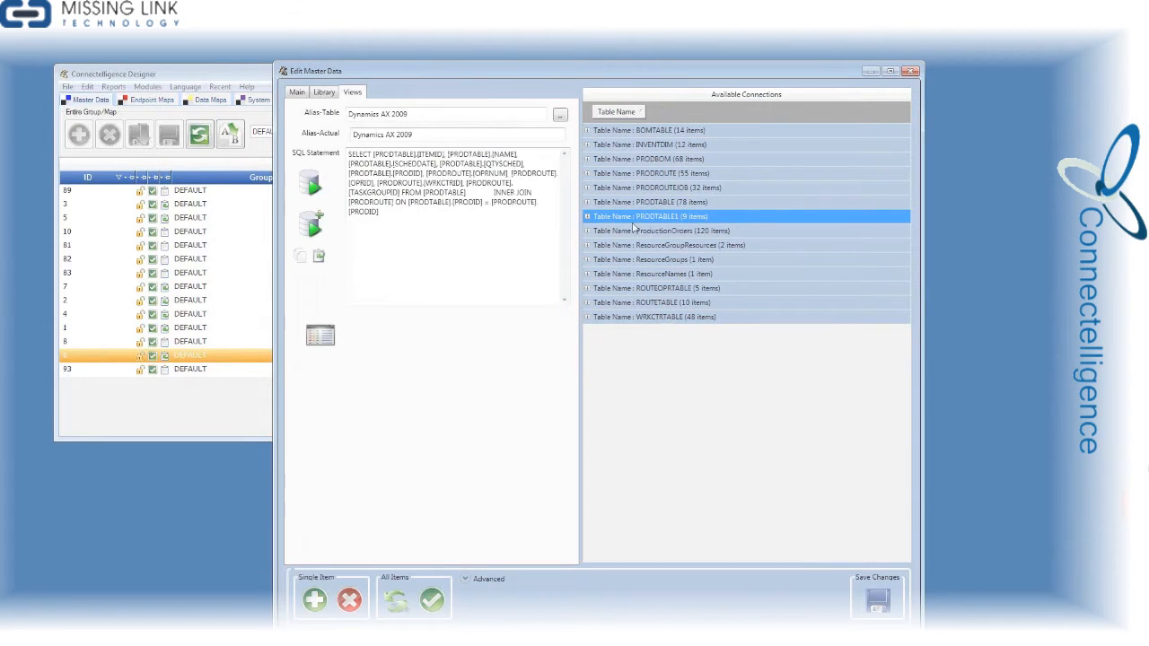
click(587, 217)
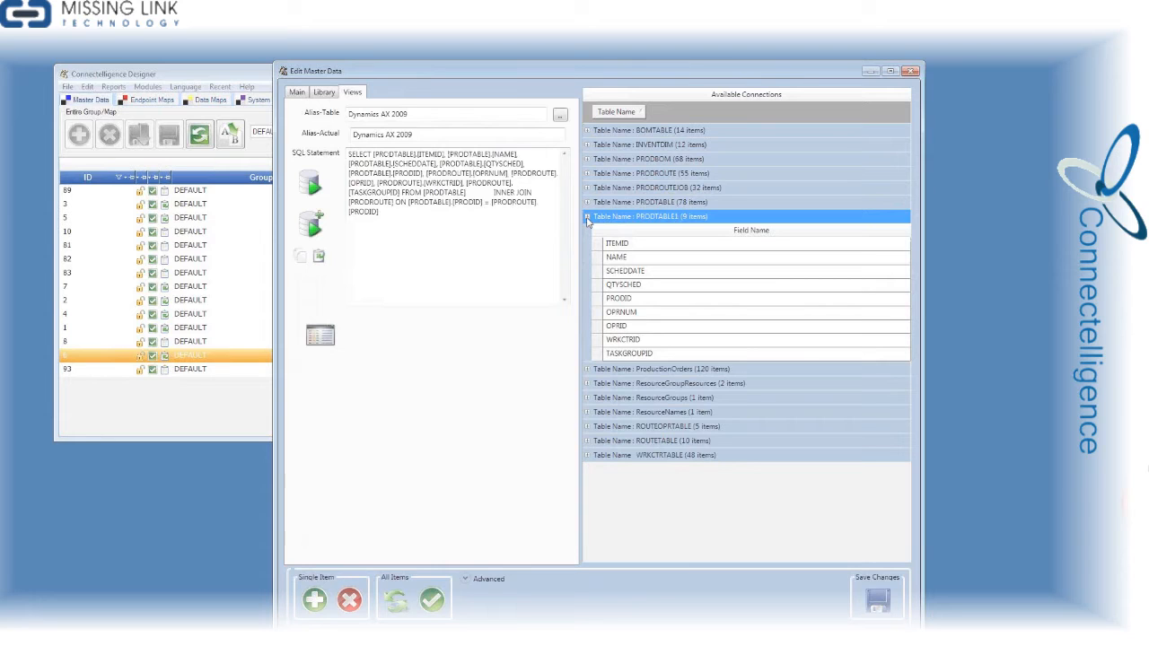
click(587, 217)
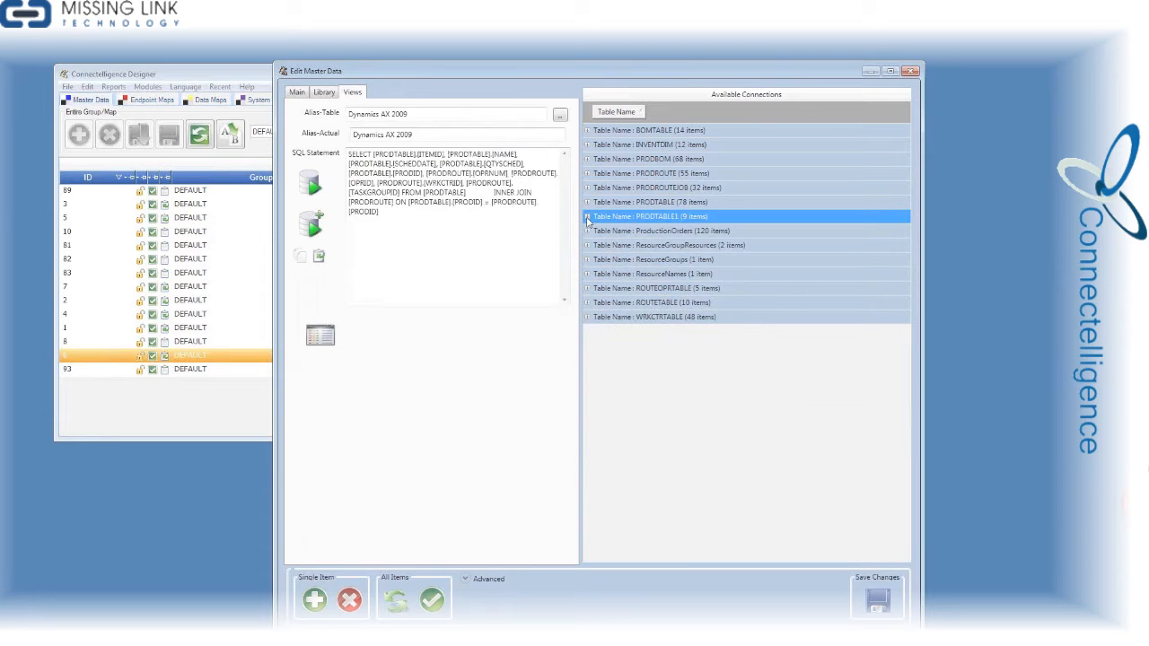
click(909, 72)
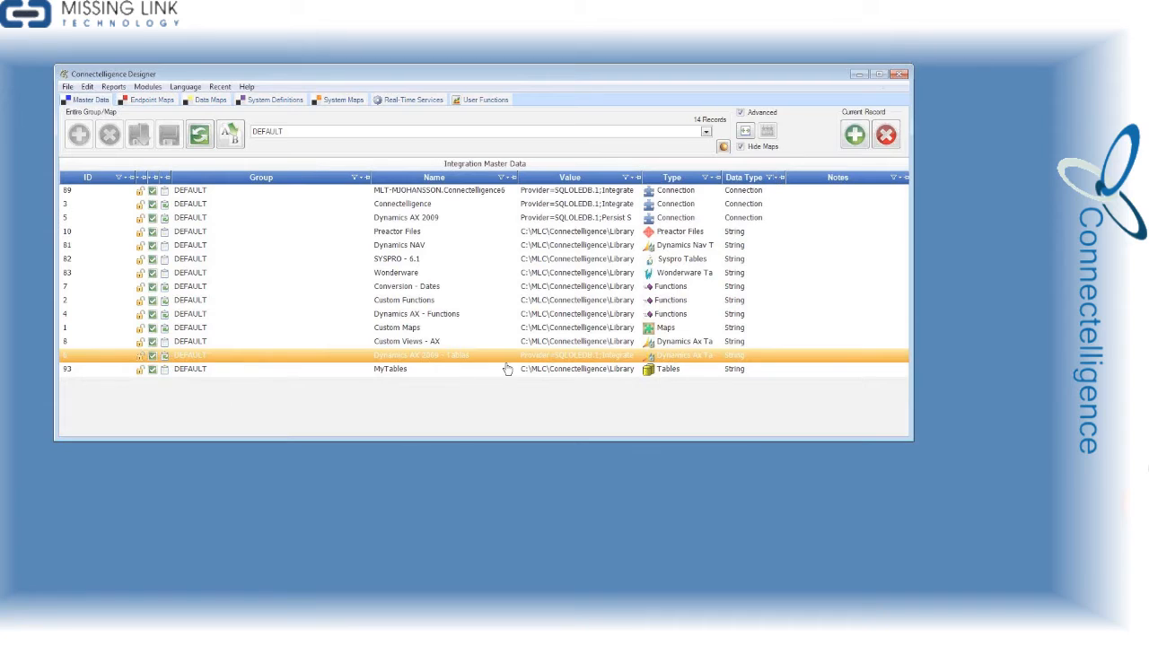
Open the MyTables master data record and go through the fields of its ProdOrders table
click(452, 373)
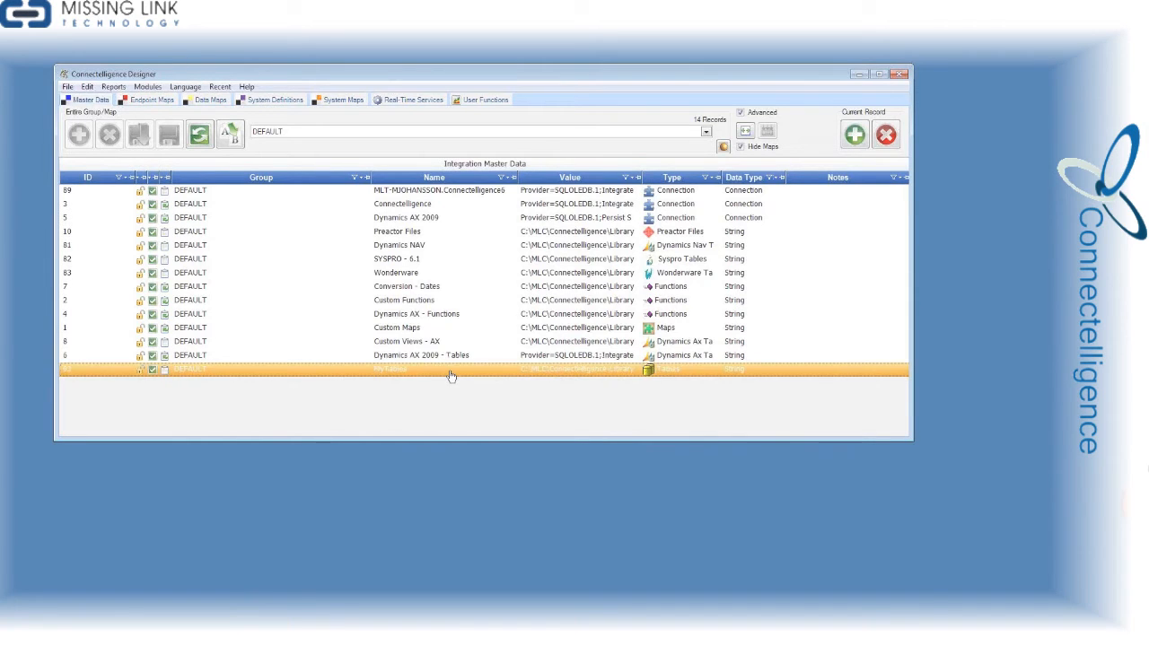
double_click(451, 374)
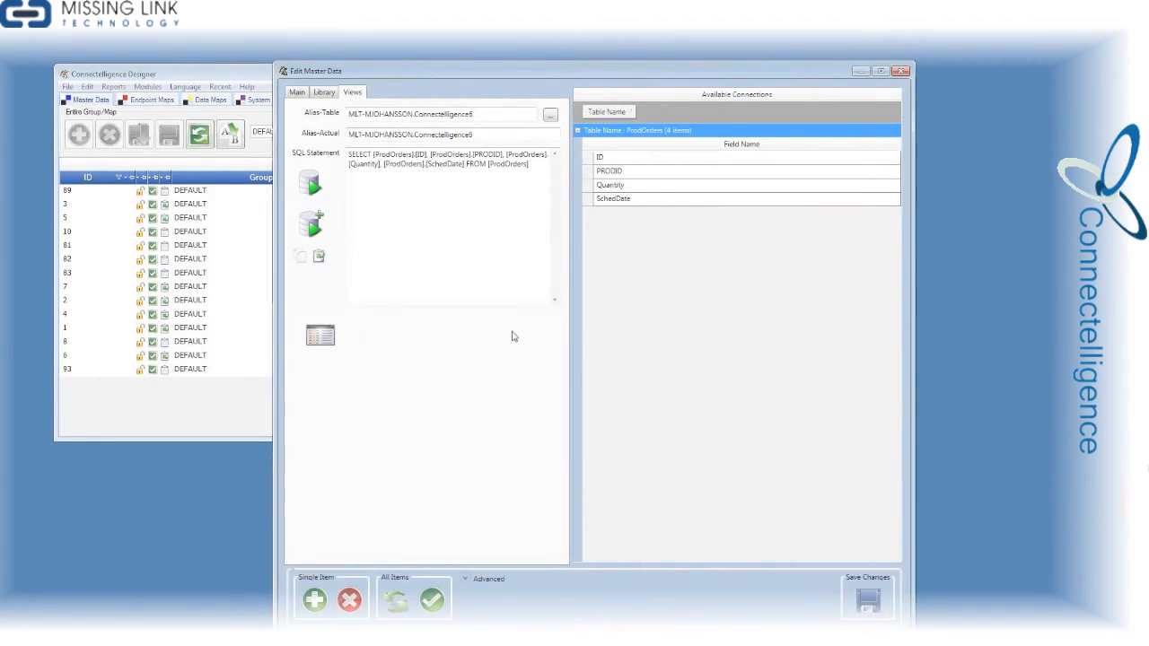
click(619, 201)
click(625, 186)
click(627, 171)
click(627, 161)
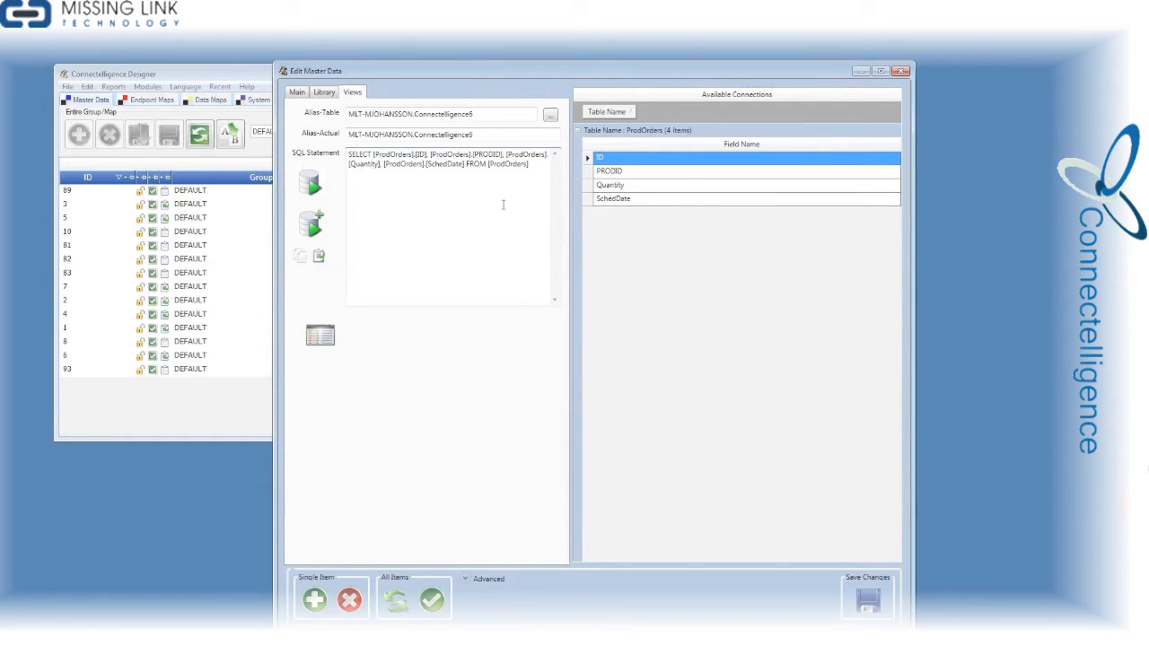
Extend the ProdOrders SELECT statement with the OprNum and OprName fields after SchedDate
click(464, 164)
text(,)
text( OprNum, C)
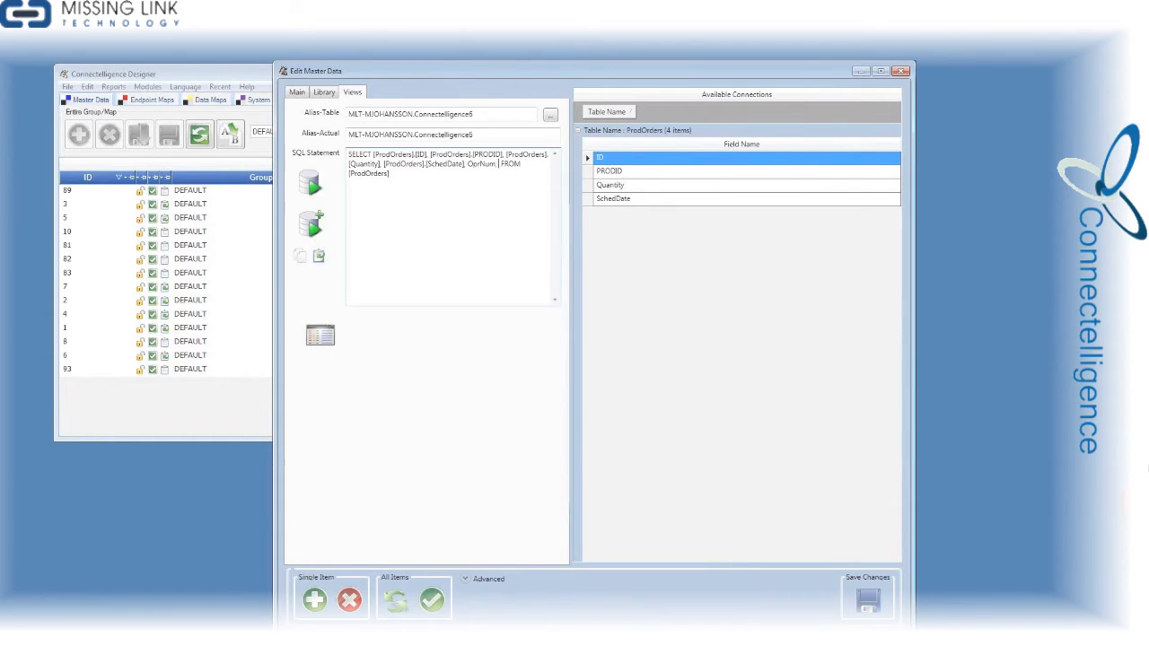
key(BackSpace)
text(OprName)
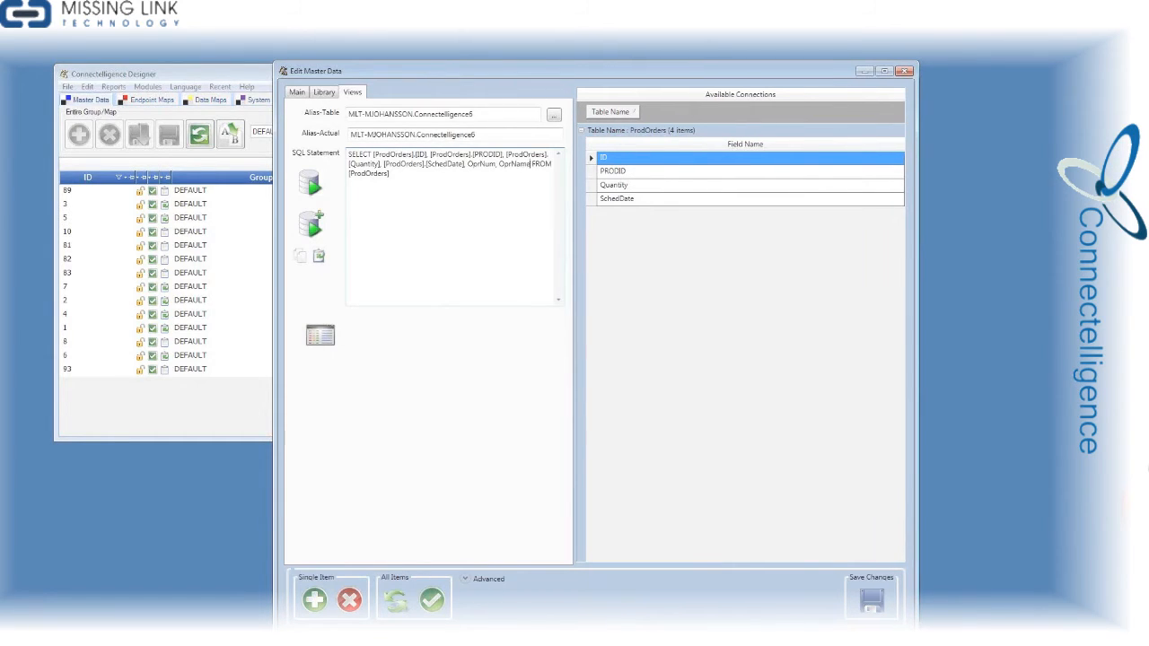
Preview the extended ProdOrders query's results and update the table record with the new fields
click(311, 184)
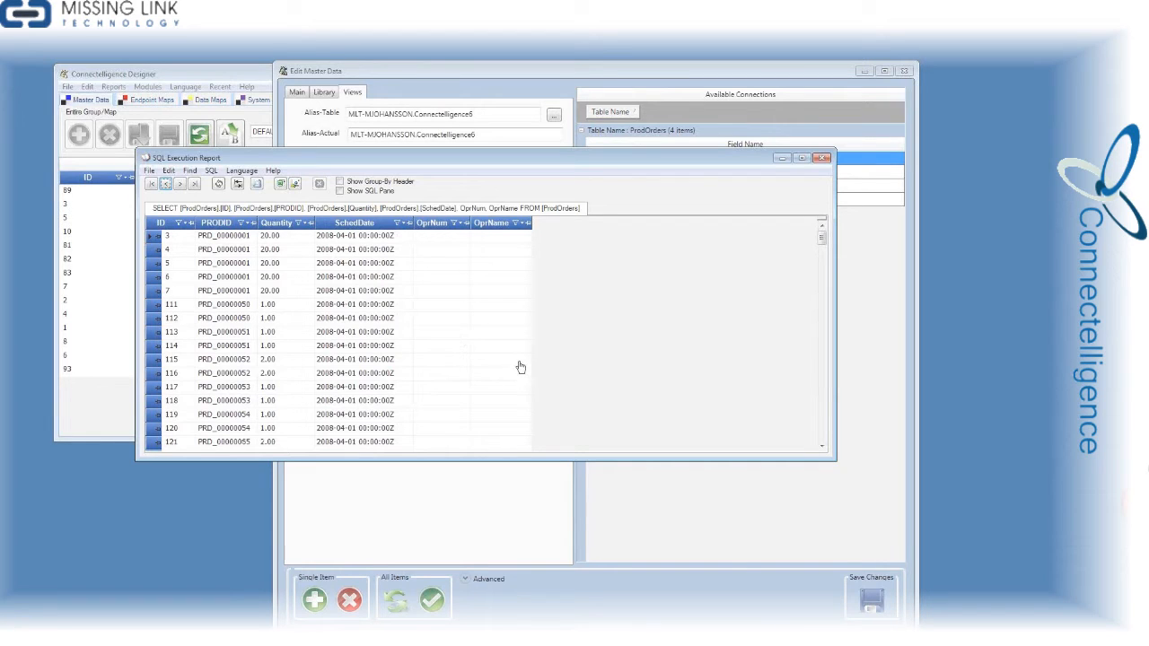
click(822, 159)
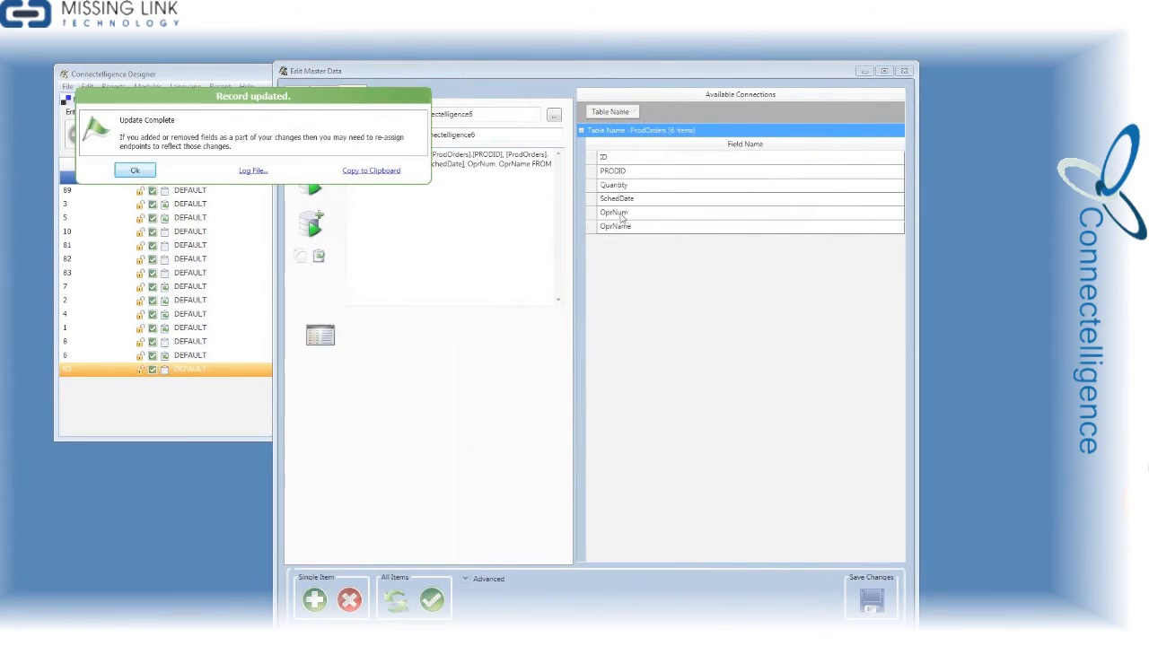
click(149, 172)
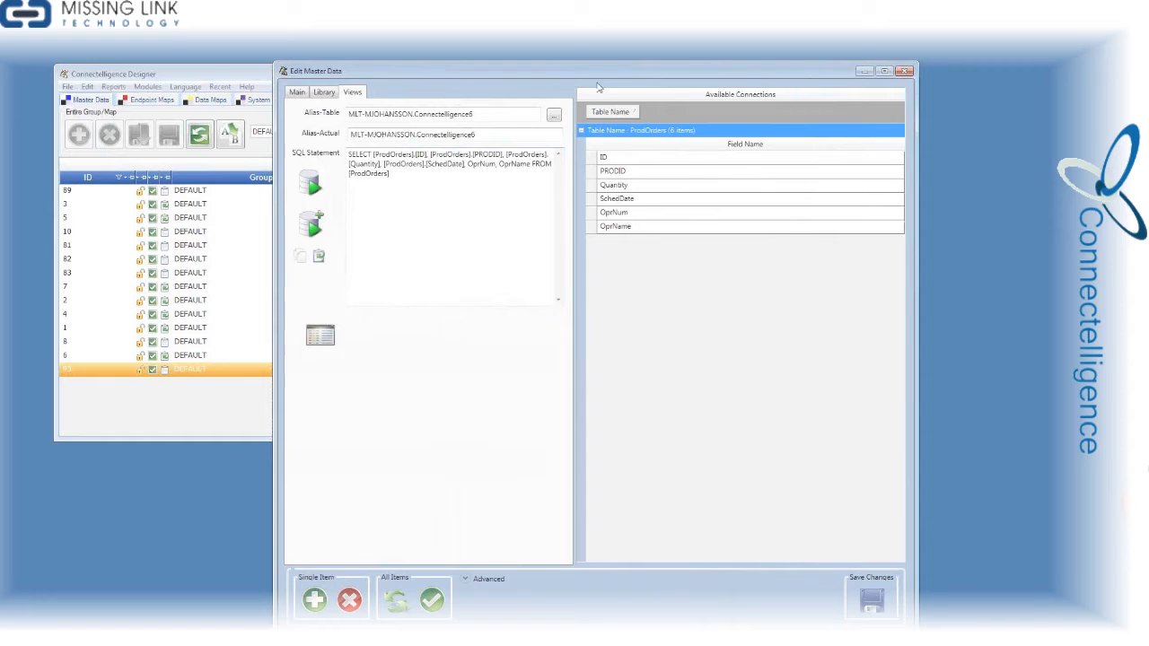
Close the master data editor and refresh the DataMap - 1 field mapping
click(904, 71)
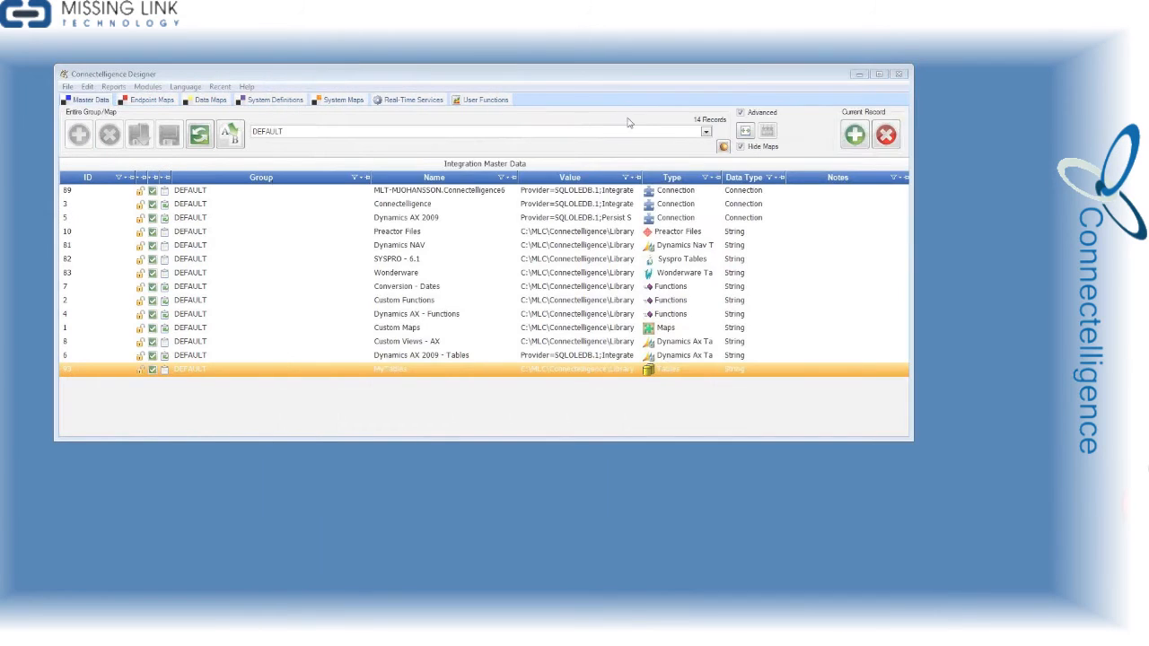
click(211, 100)
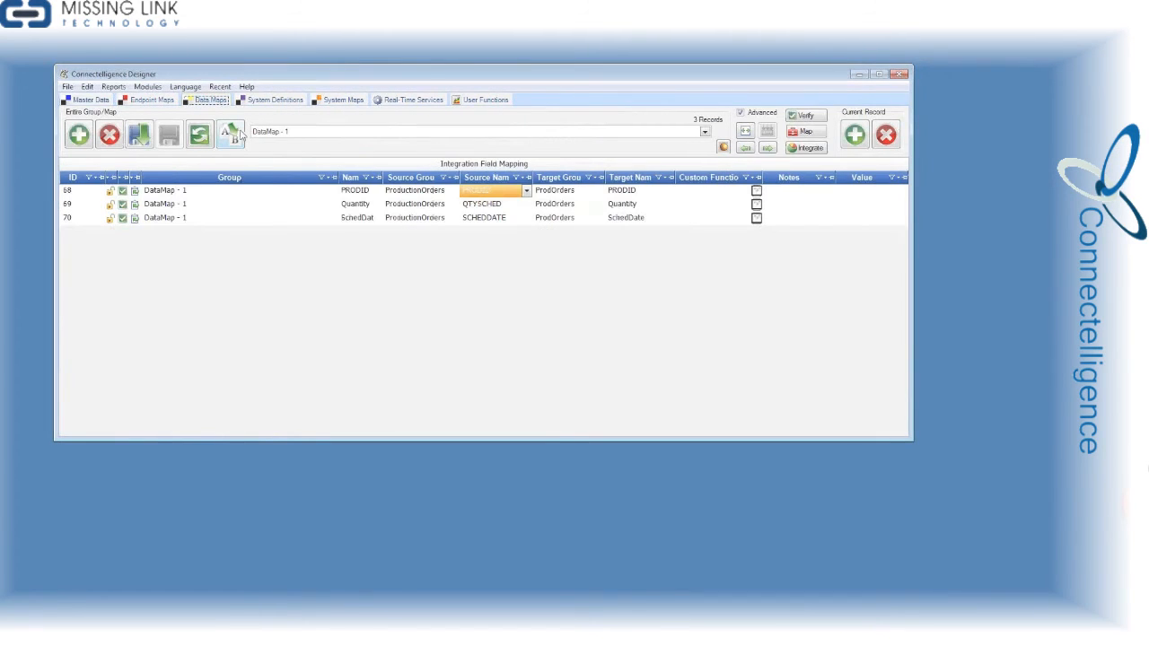
click(429, 192)
click(455, 191)
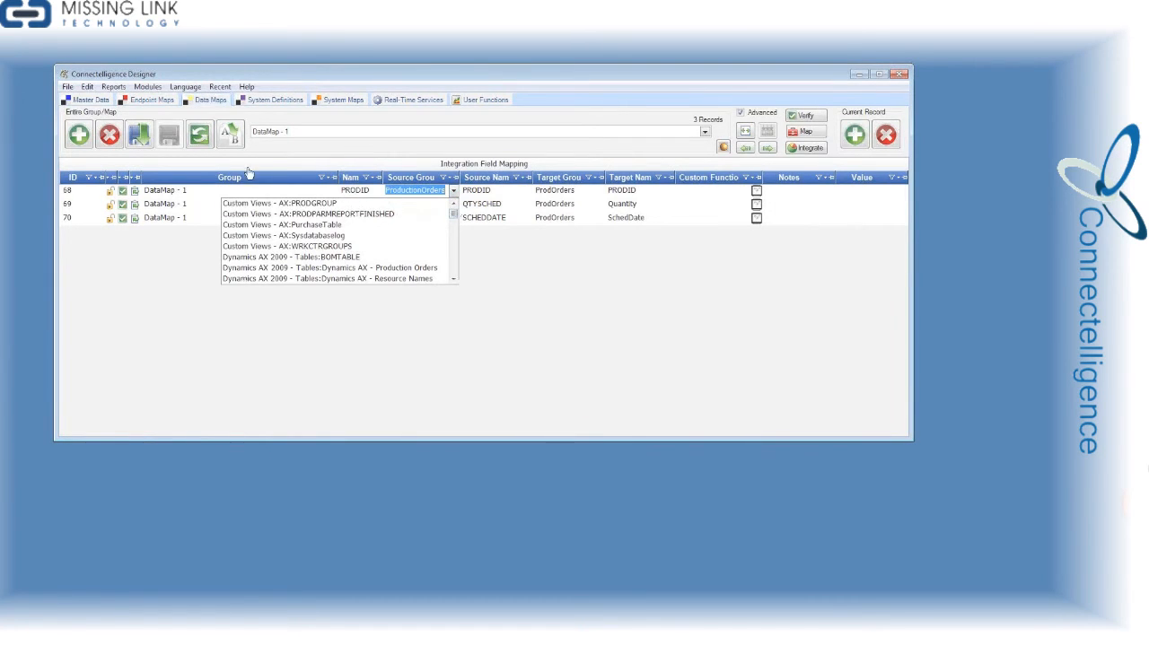
click(199, 135)
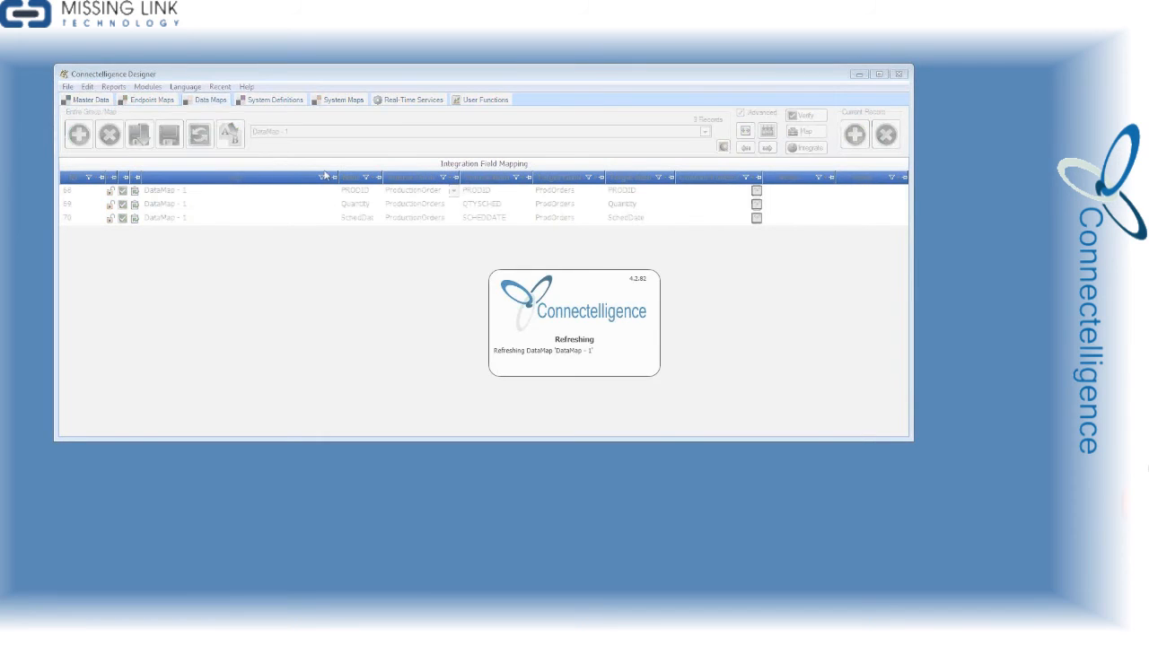
click(151, 132)
Set the PRODID mapping's source group to the Dynamics AX 2009 PRODTABLE1 view and copy it down to the Quantity and SchedDate mappings
click(420, 191)
click(453, 192)
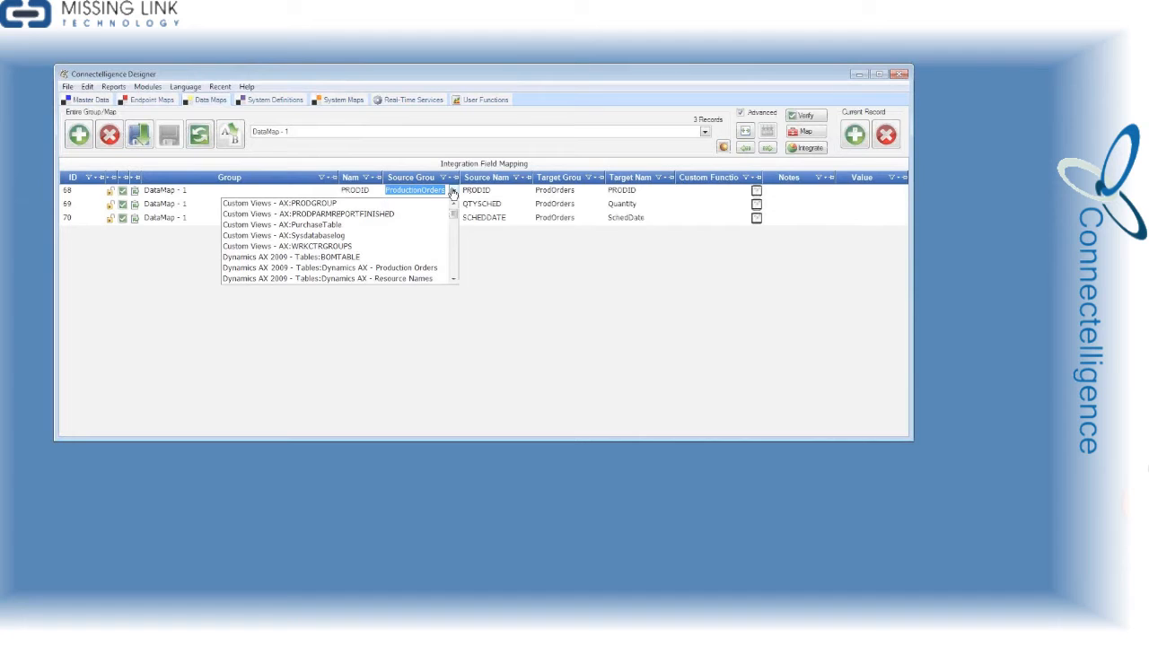
text(Preactor Files:BoMData)
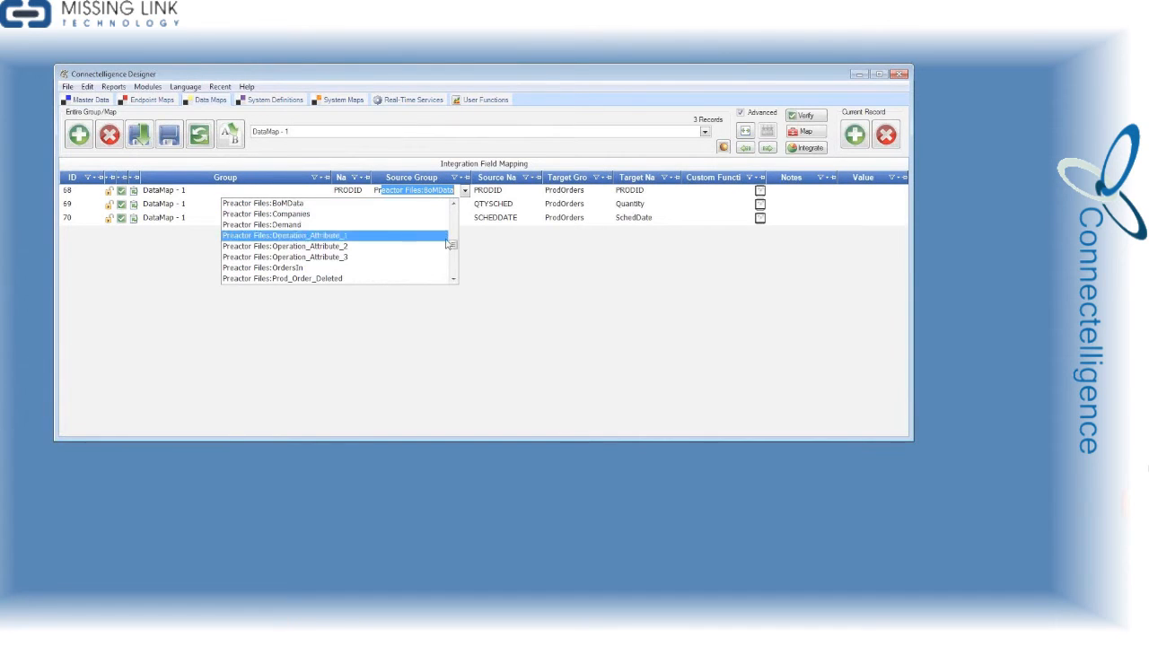
scroll(453, 204, up, 5)
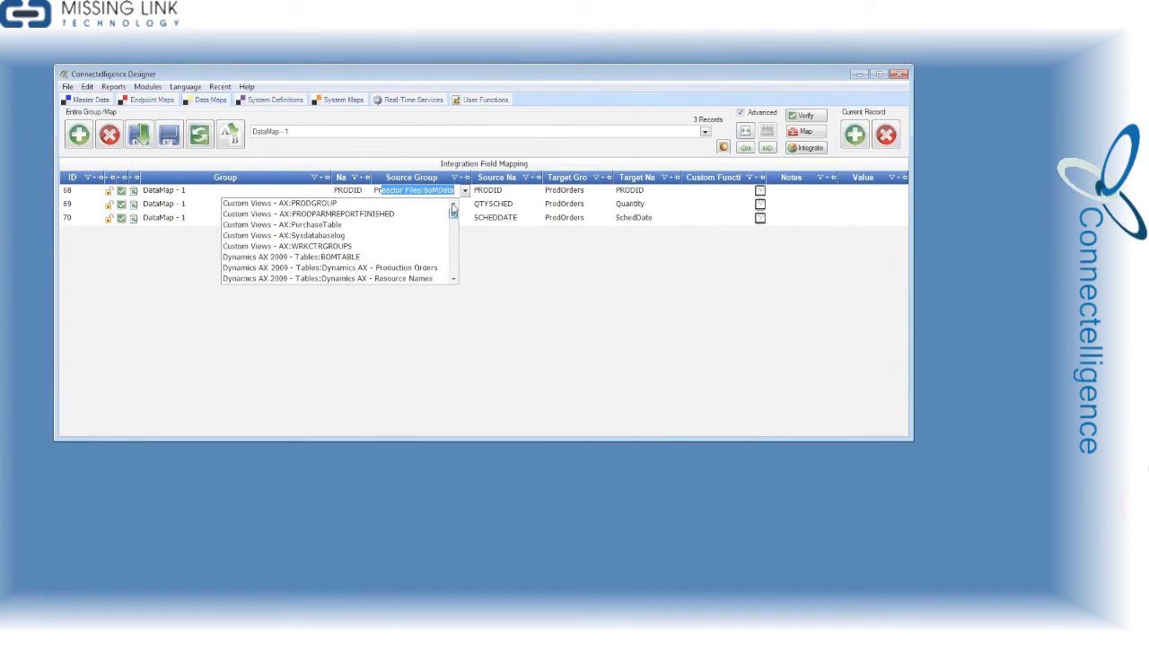
scroll(453, 212, down, 4)
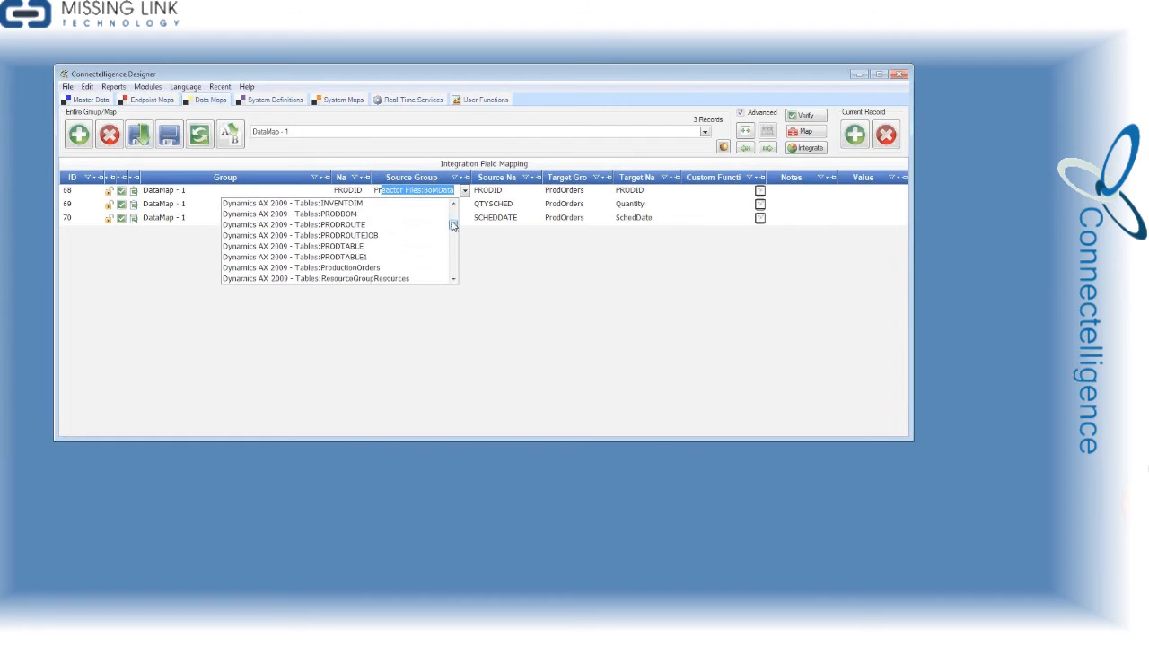
click(418, 258)
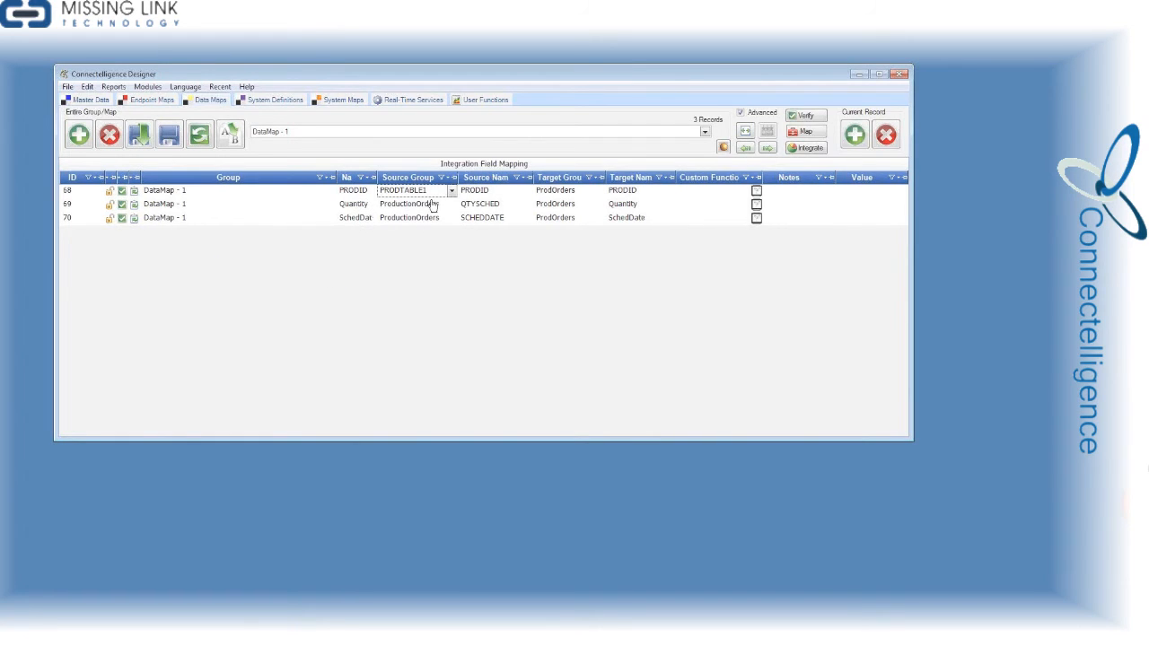
right_click(432, 198)
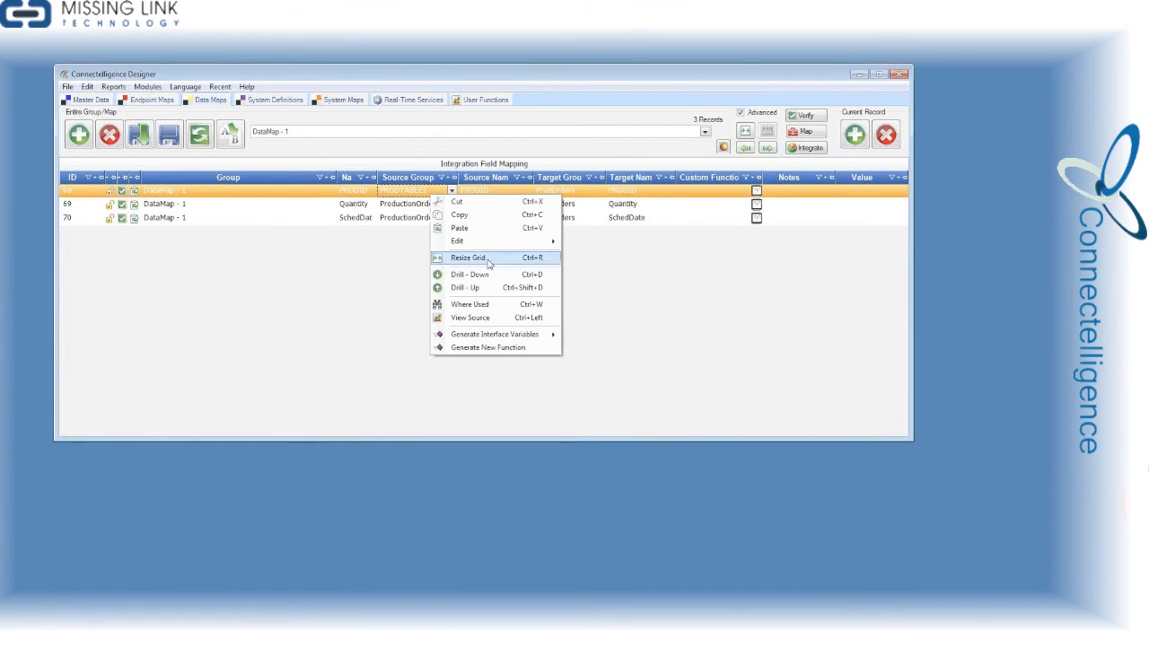
mouse_move(533, 249)
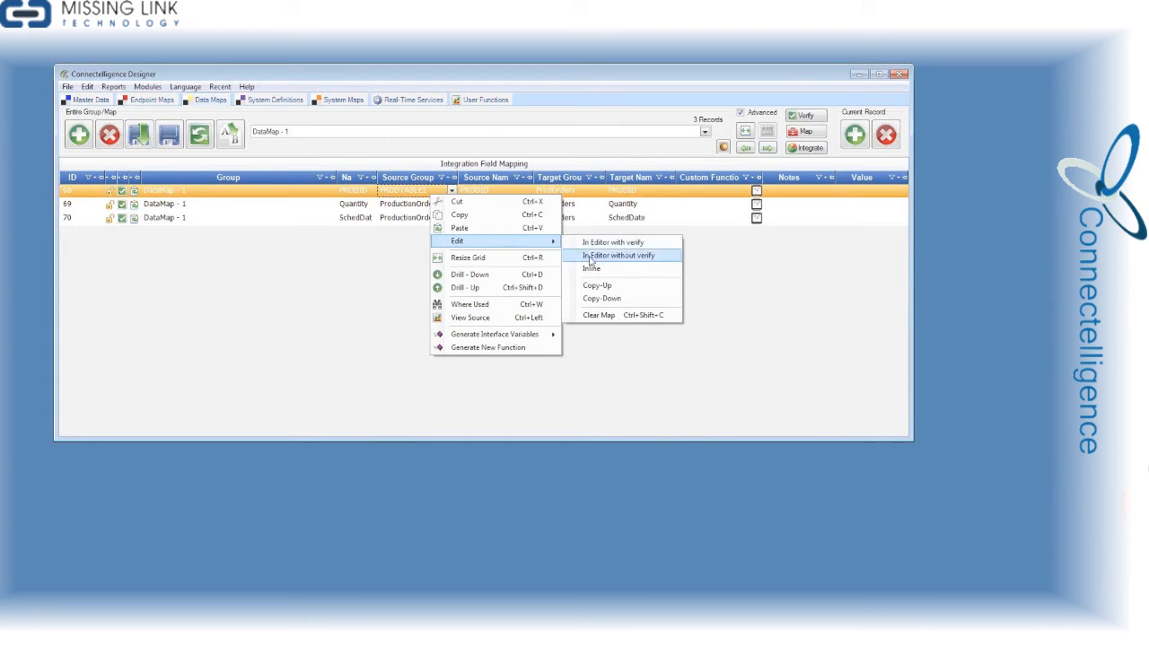
click(601, 299)
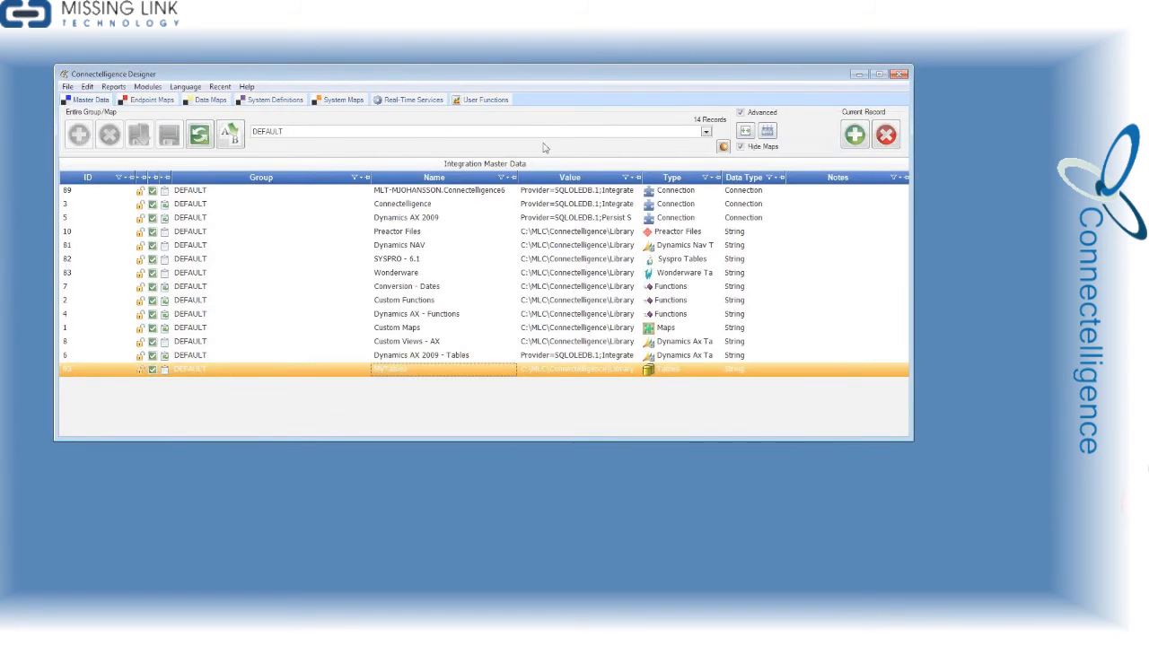
Refresh DataMap - 1 and map PRODTABLE1's OPRNUM to OprNum and OPRID to OprName in the two added ProdOrders rows
click(215, 101)
click(199, 134)
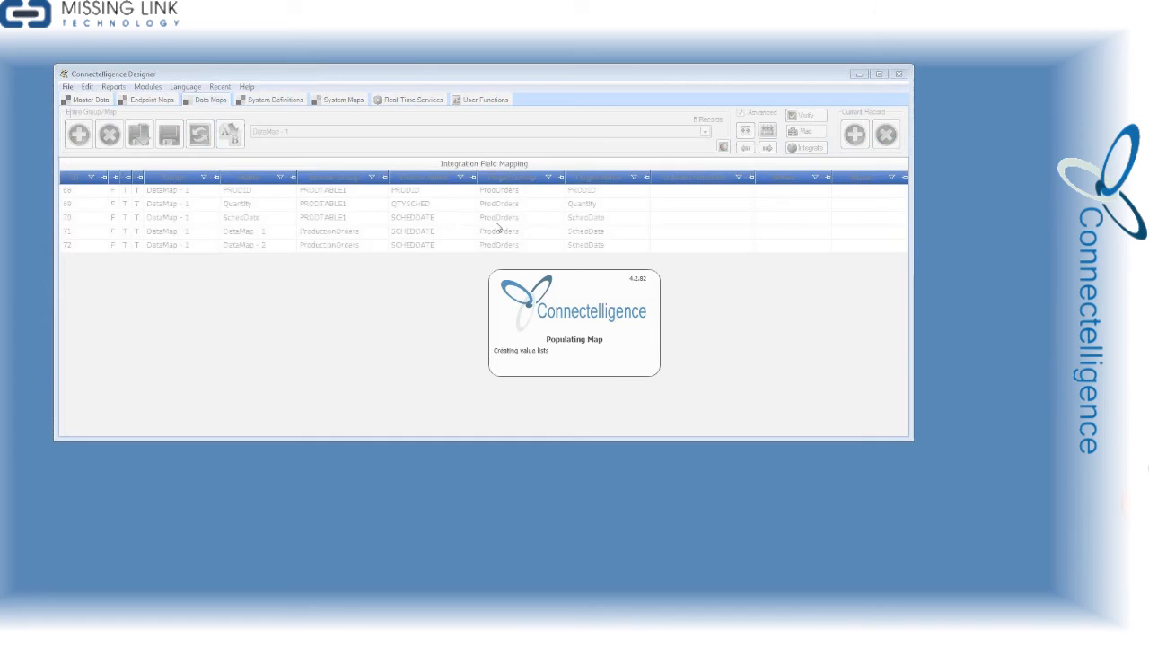
click(669, 233)
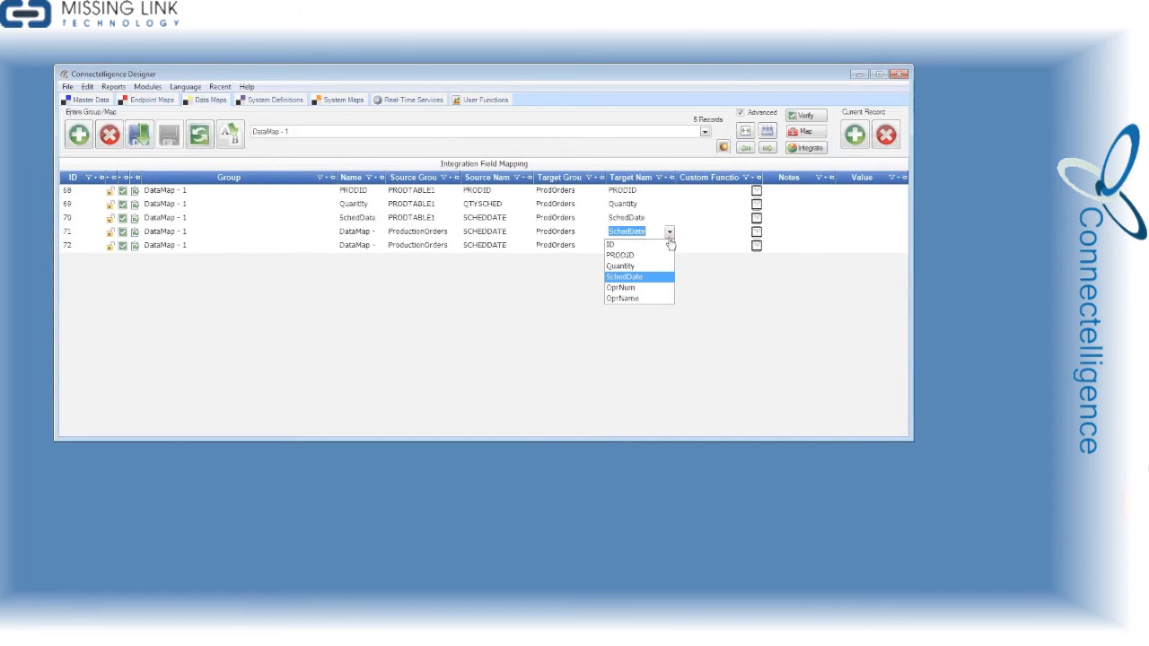
click(639, 287)
click(523, 245)
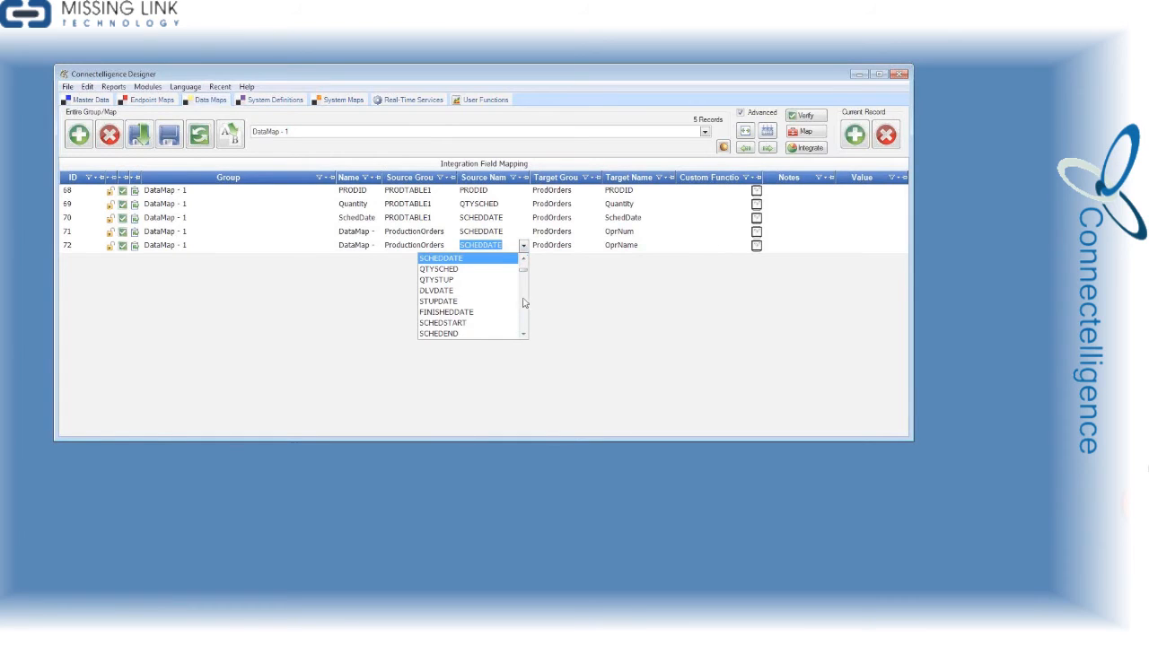
click(429, 223)
click(425, 231)
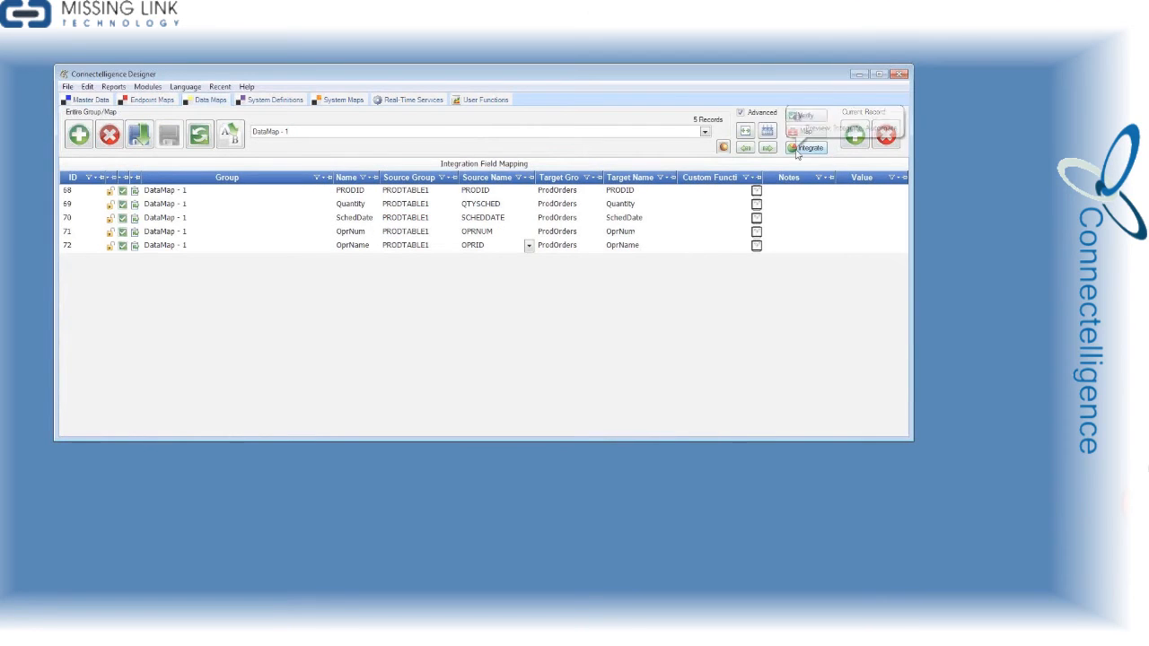
Preview DataMap - 1 limited to a single record, check the source and target values of every mapped field, and close the report
click(794, 151)
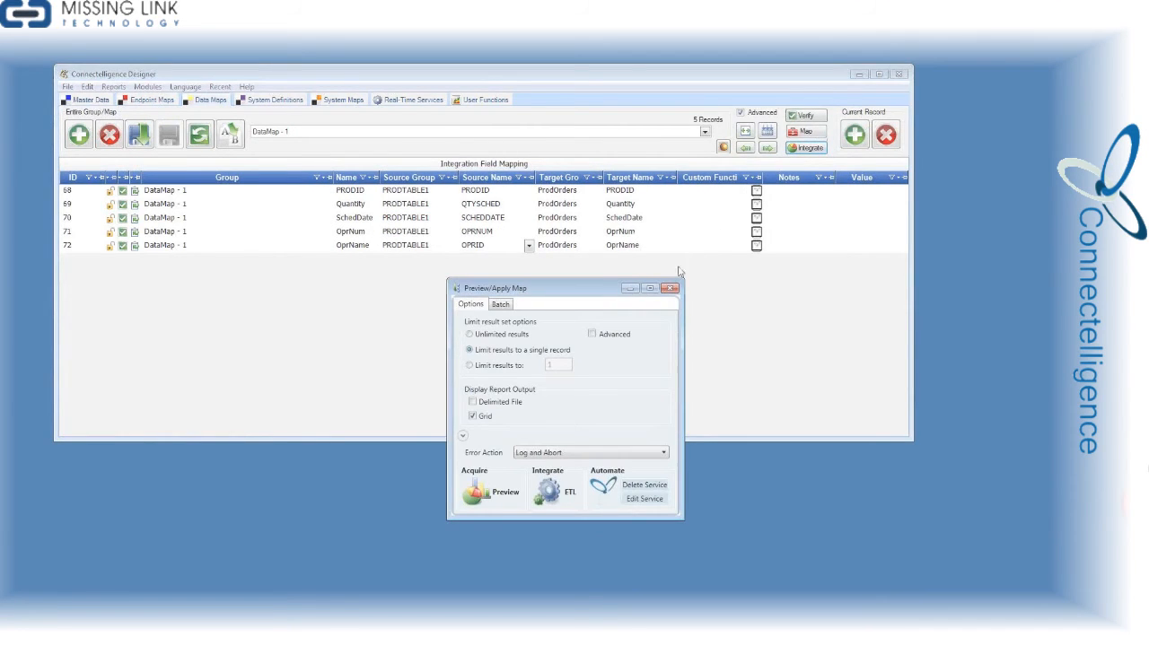
click(494, 490)
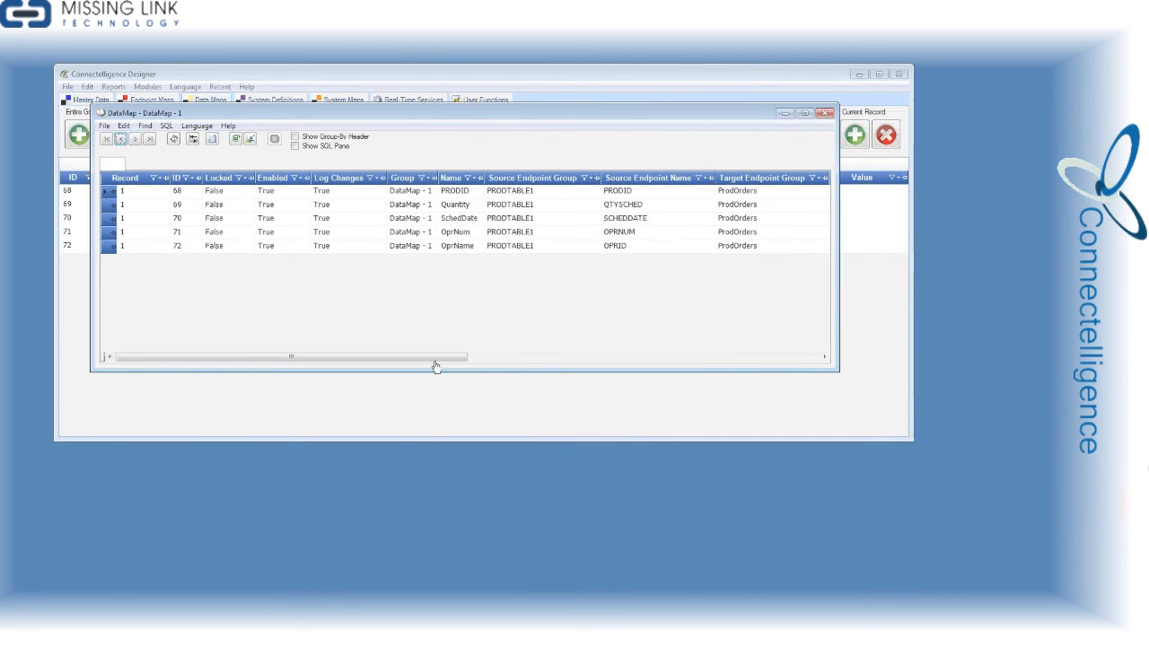
drag(441, 357, 854, 356)
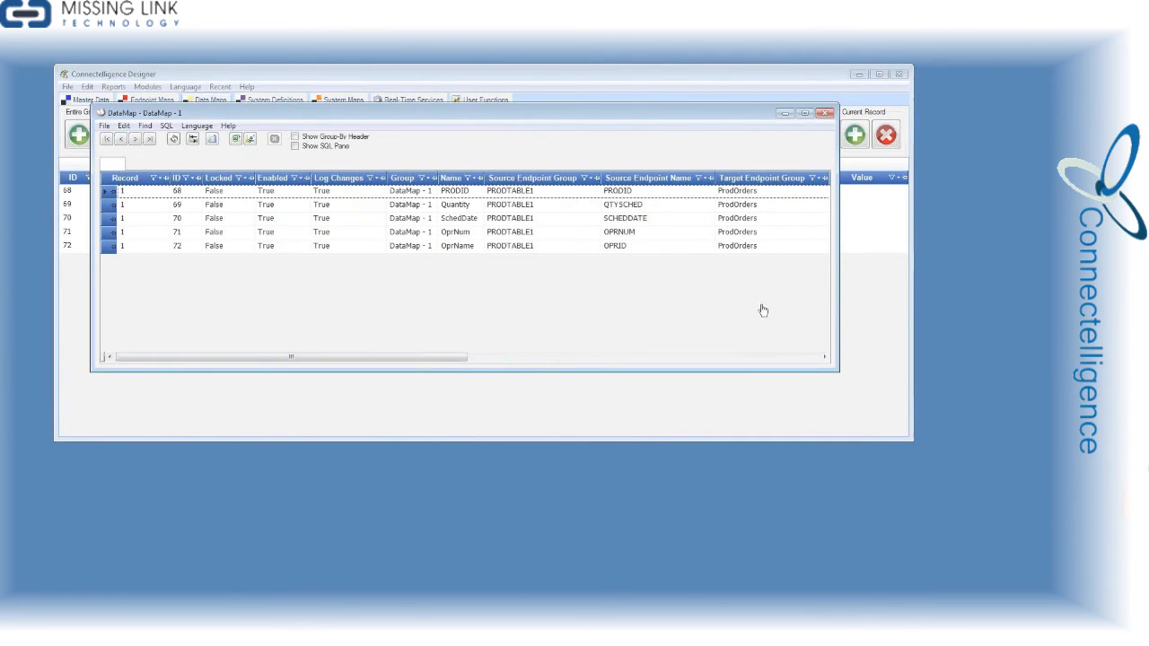
click(815, 359)
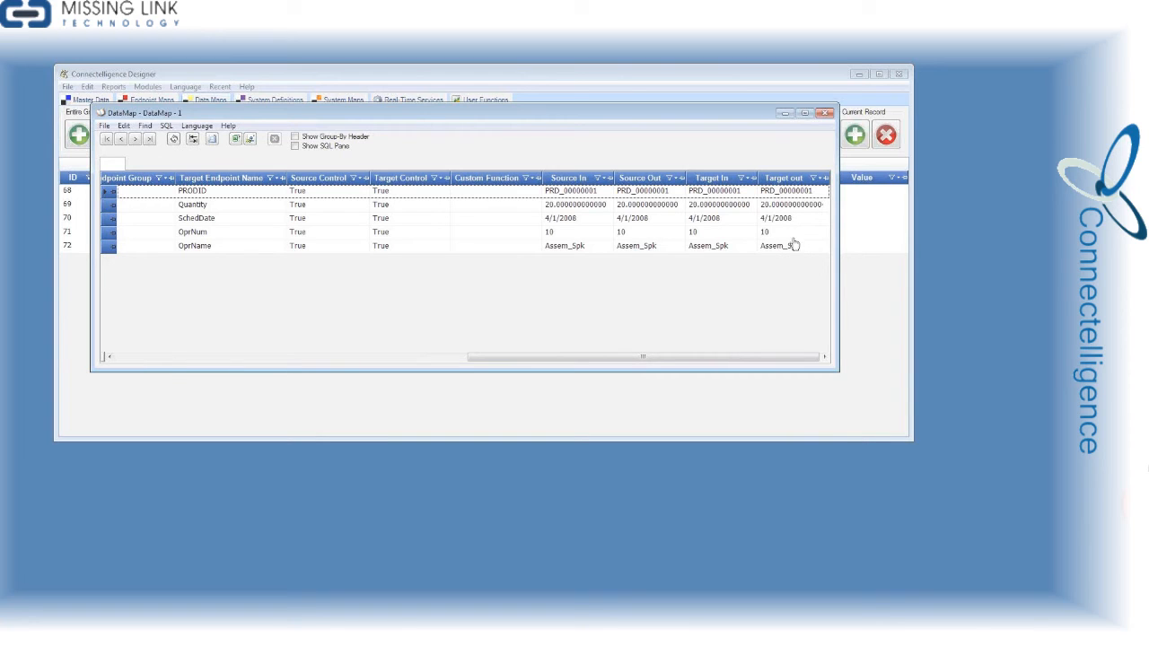
click(824, 114)
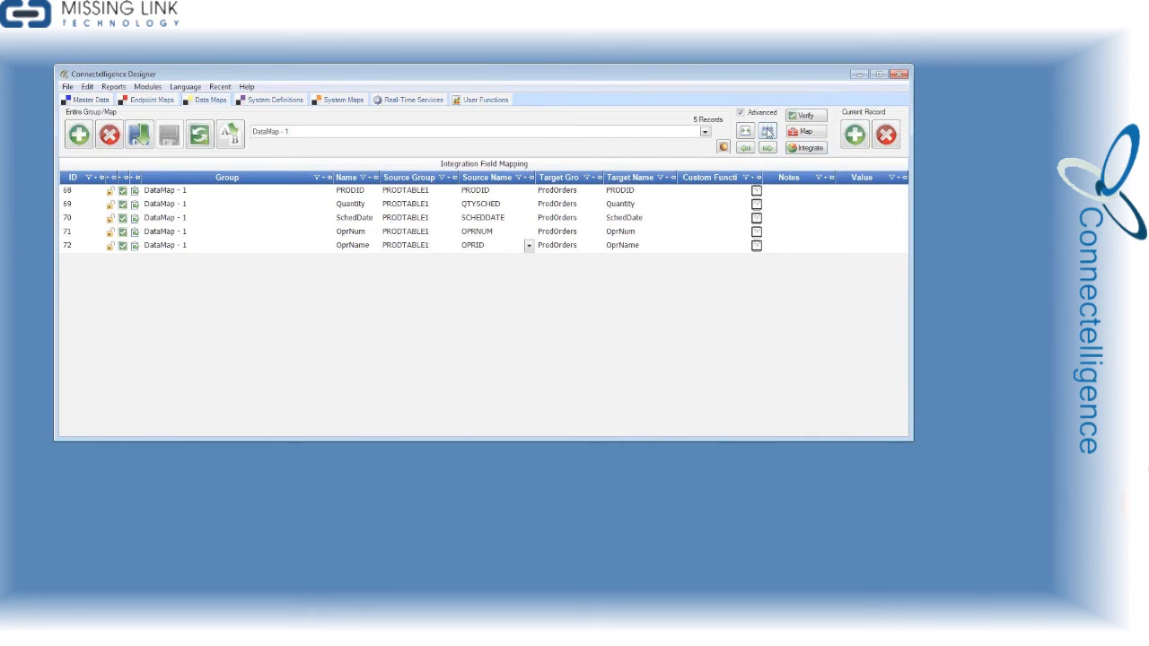
Recompile the maps and open the monitor for the DataMap__1 real-time service
click(738, 215)
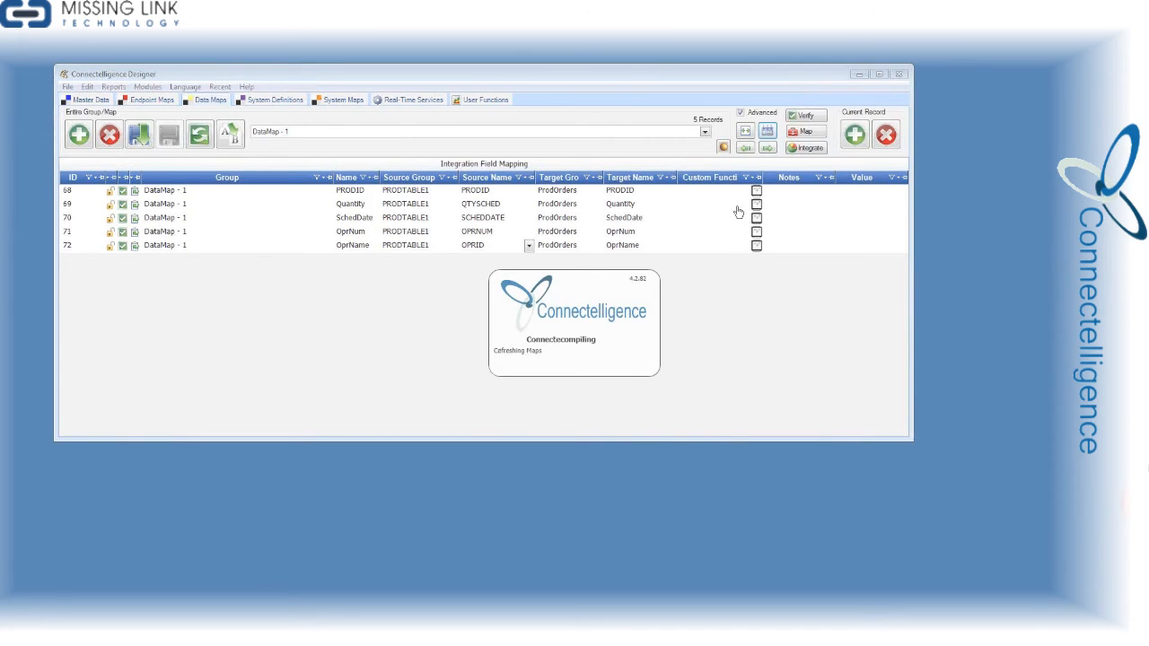
click(427, 105)
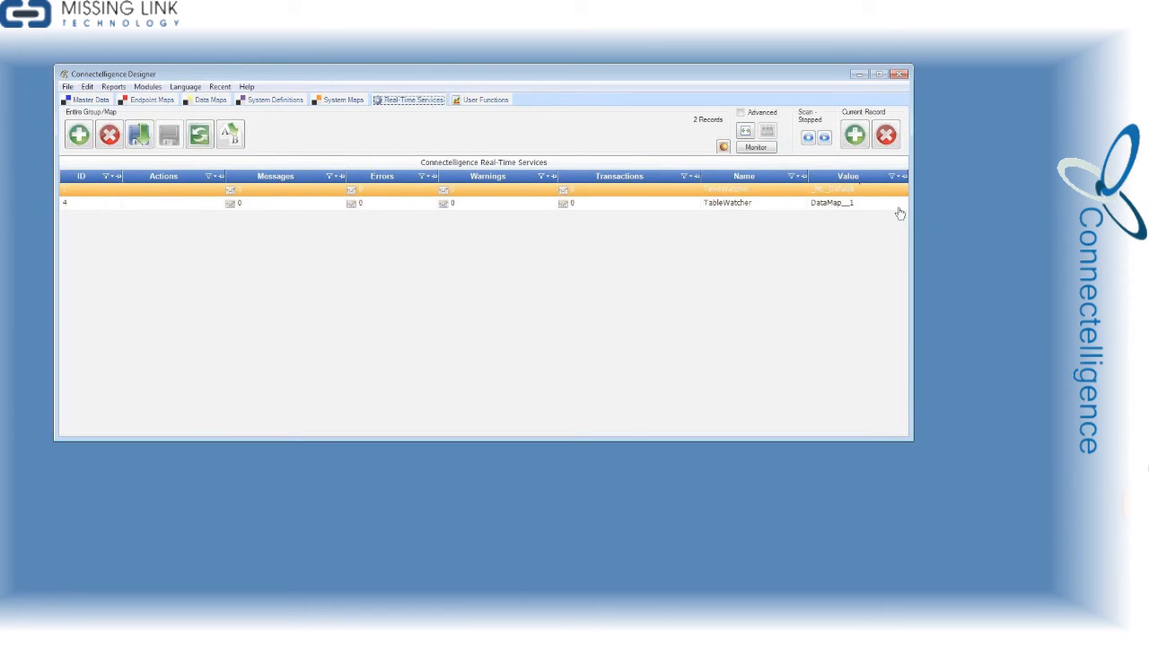
right_click(896, 208)
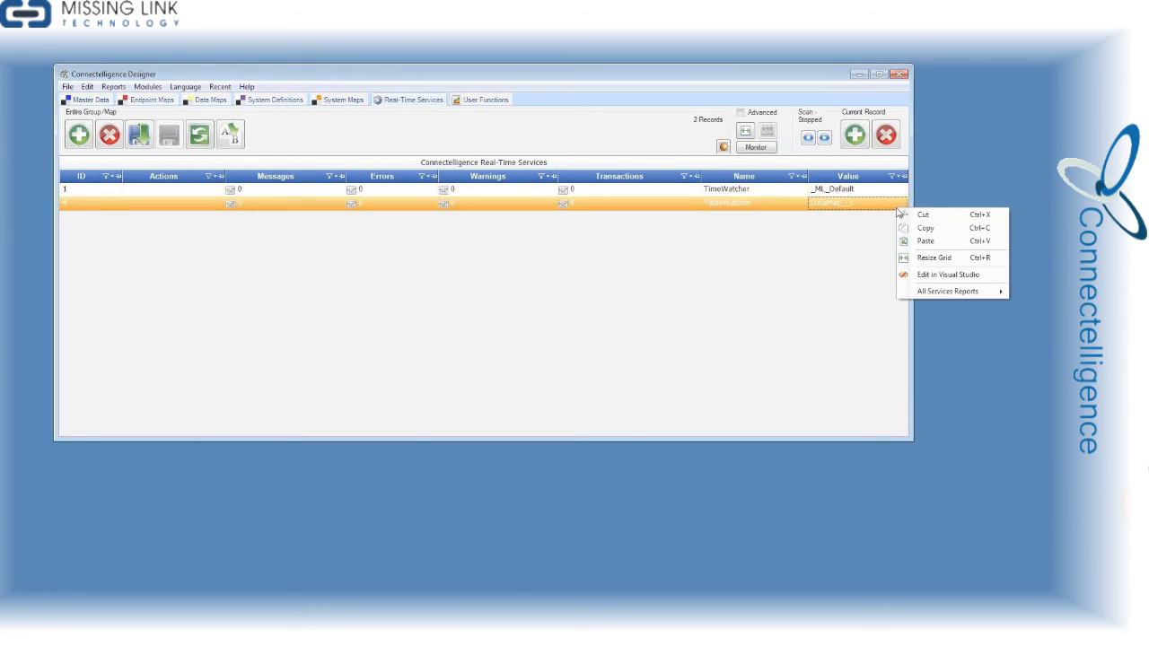
click(869, 209)
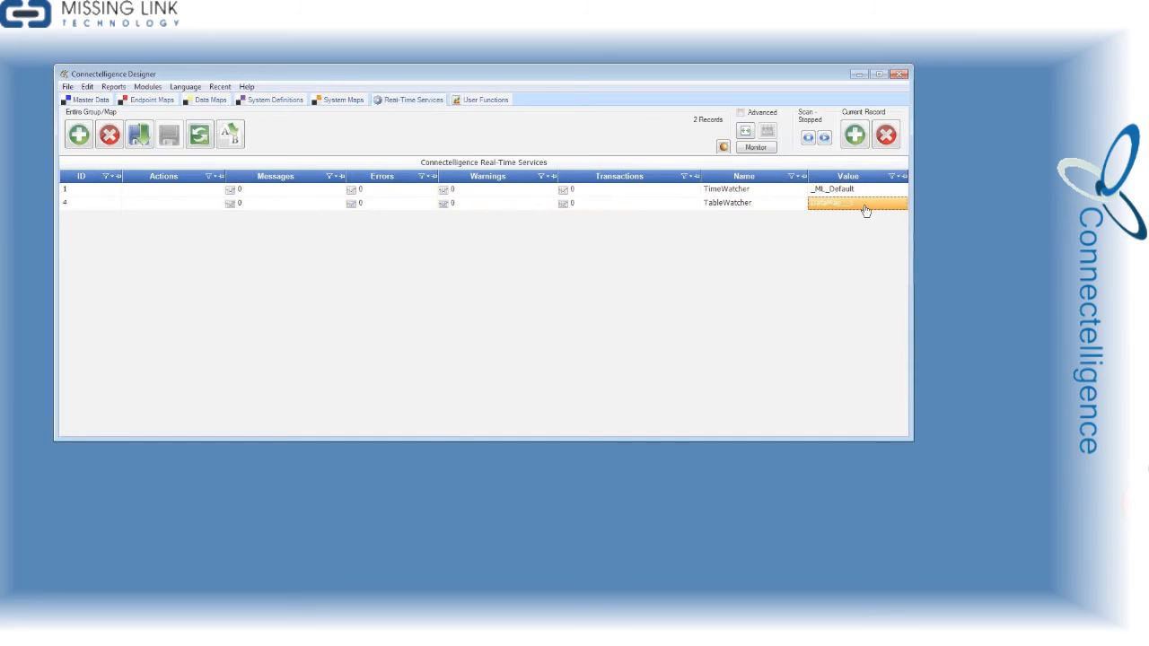
click(759, 148)
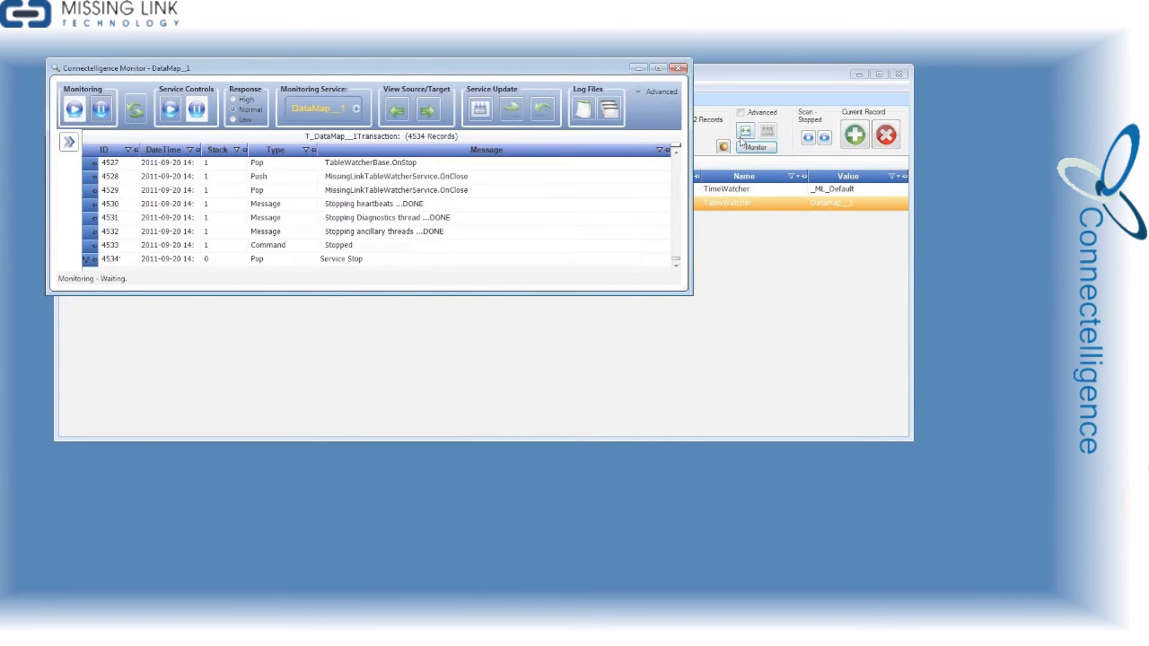
Recompile the DataMap__1 service, overwriting its executable files with the source executables, and start it in an enlarged monitor
click(474, 117)
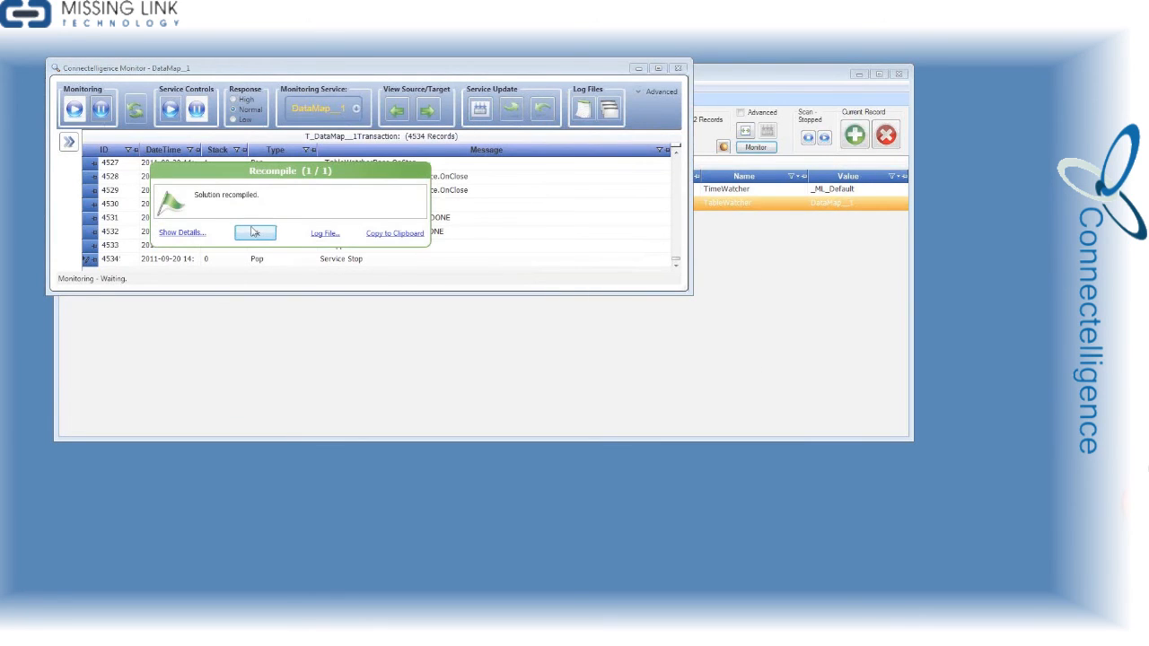
click(255, 233)
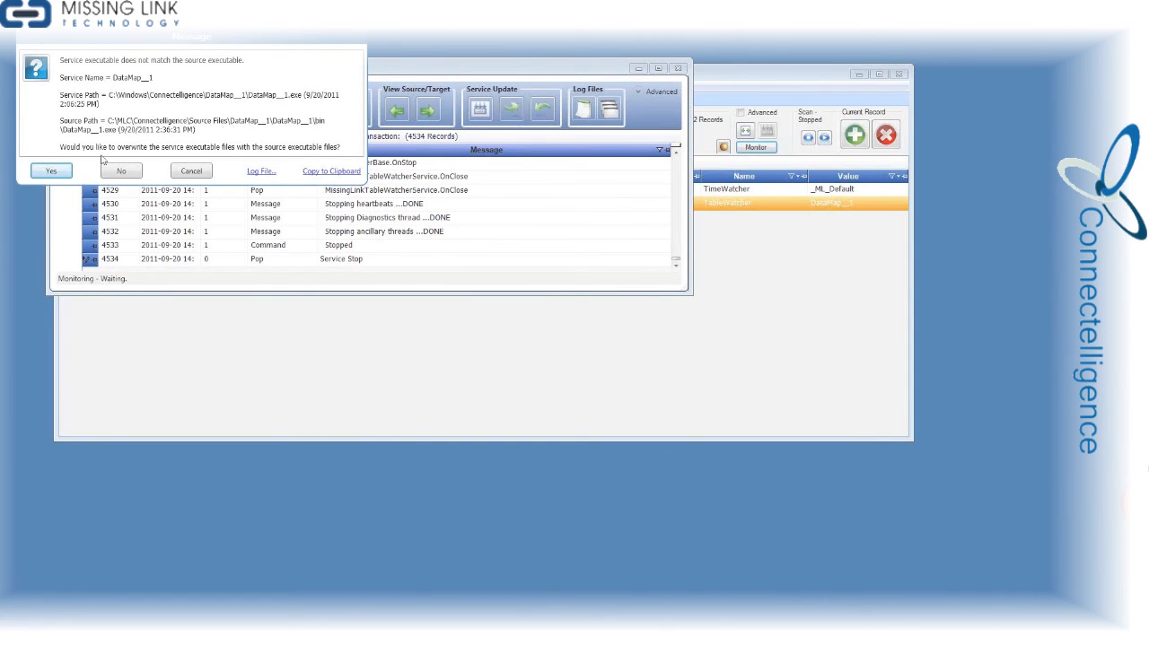
click(52, 172)
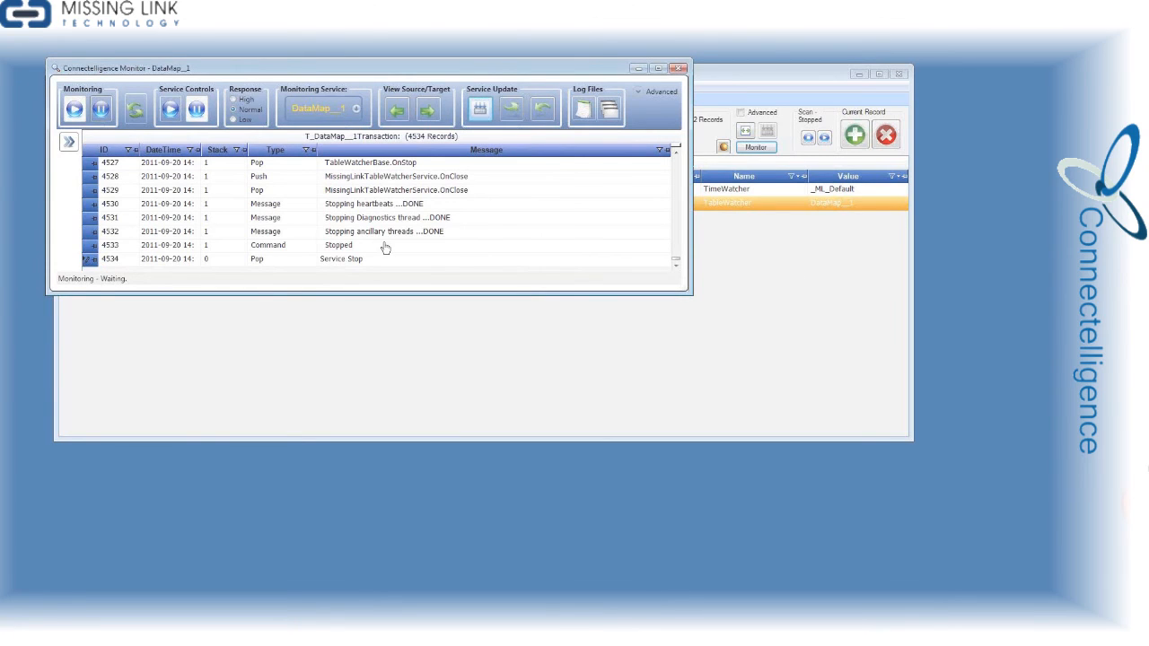
drag(690, 292, 803, 516)
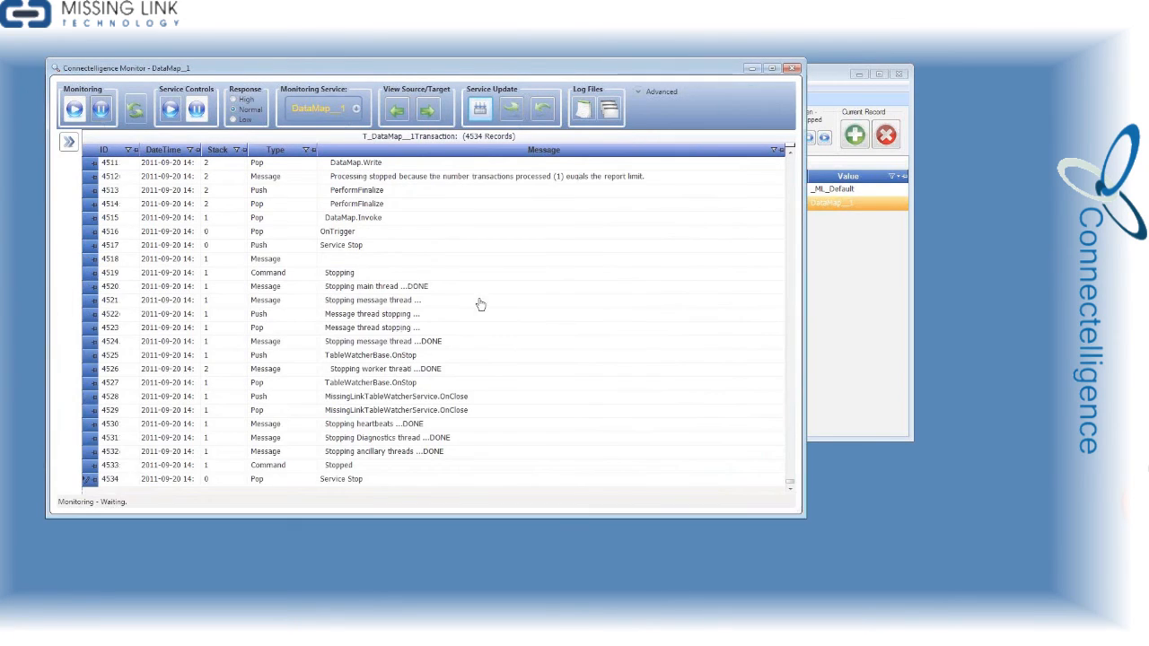
click(177, 119)
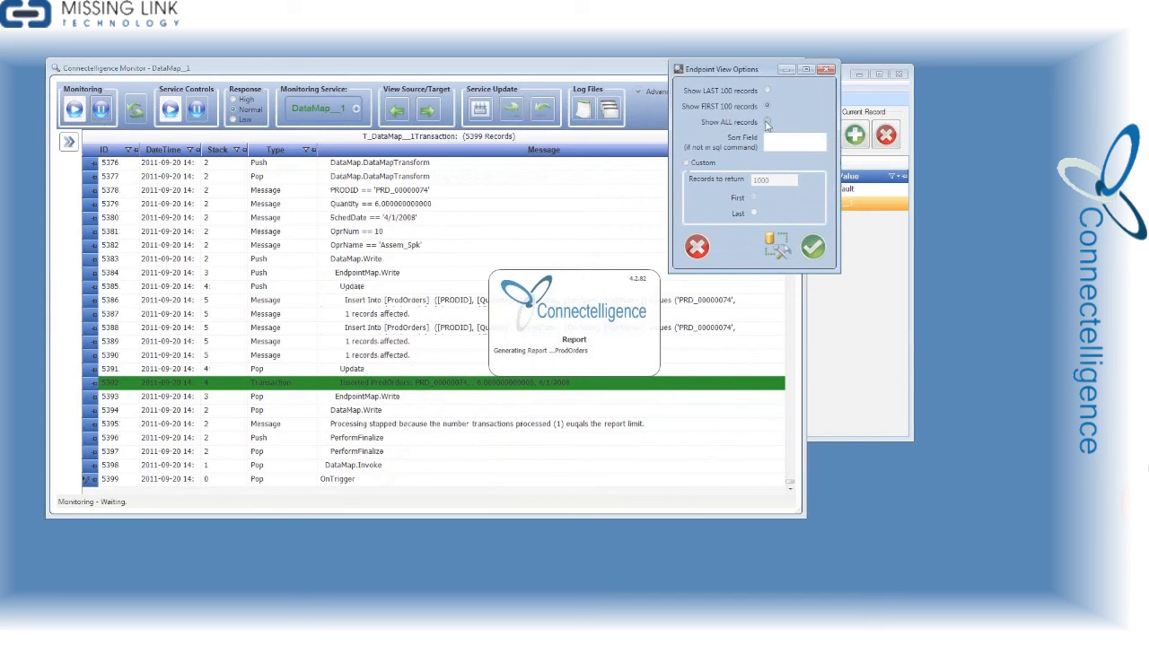
View the service's target ProdOrders records, check the OprNum and OprName columns, and close the report
click(812, 245)
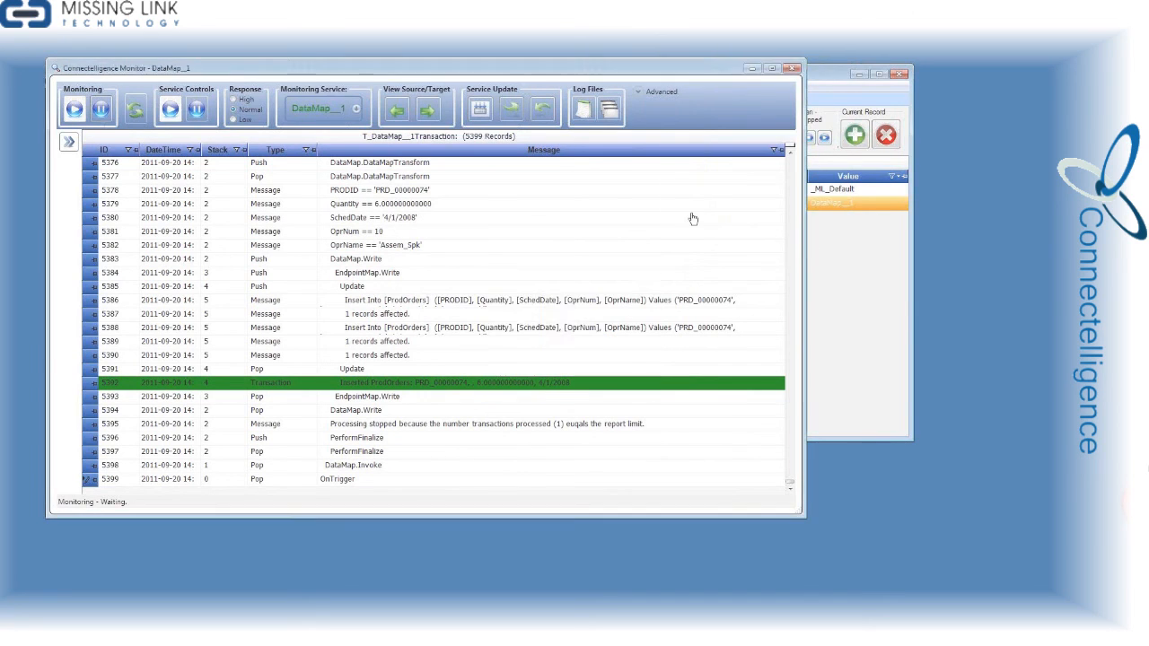
drag(547, 263, 543, 320)
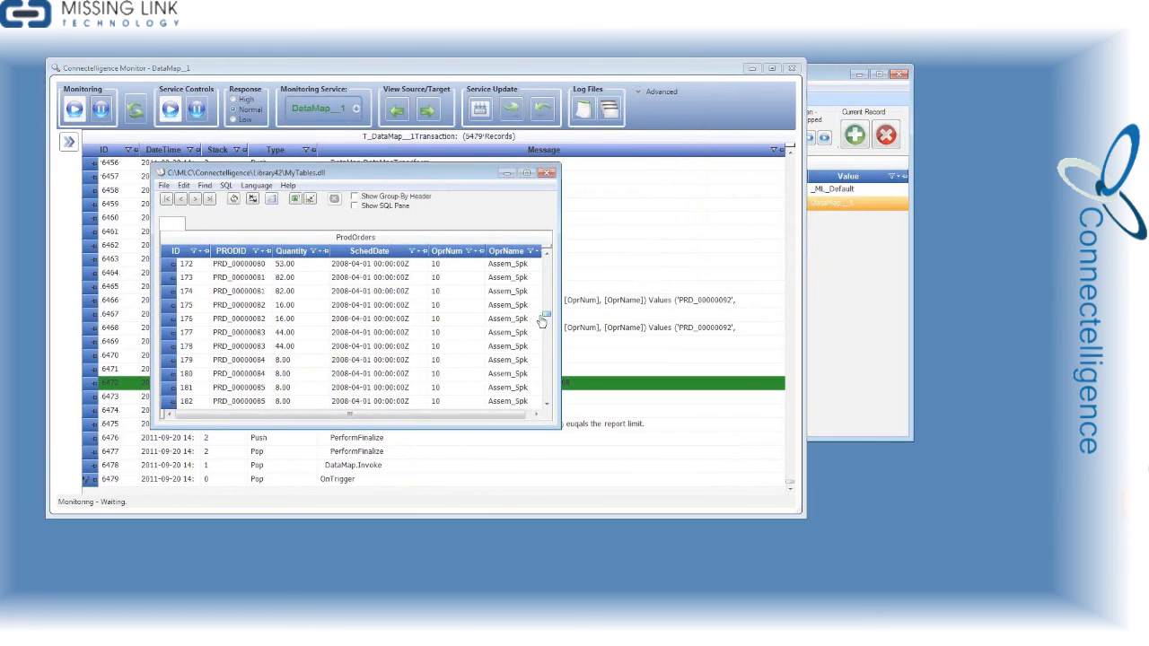
click(490, 332)
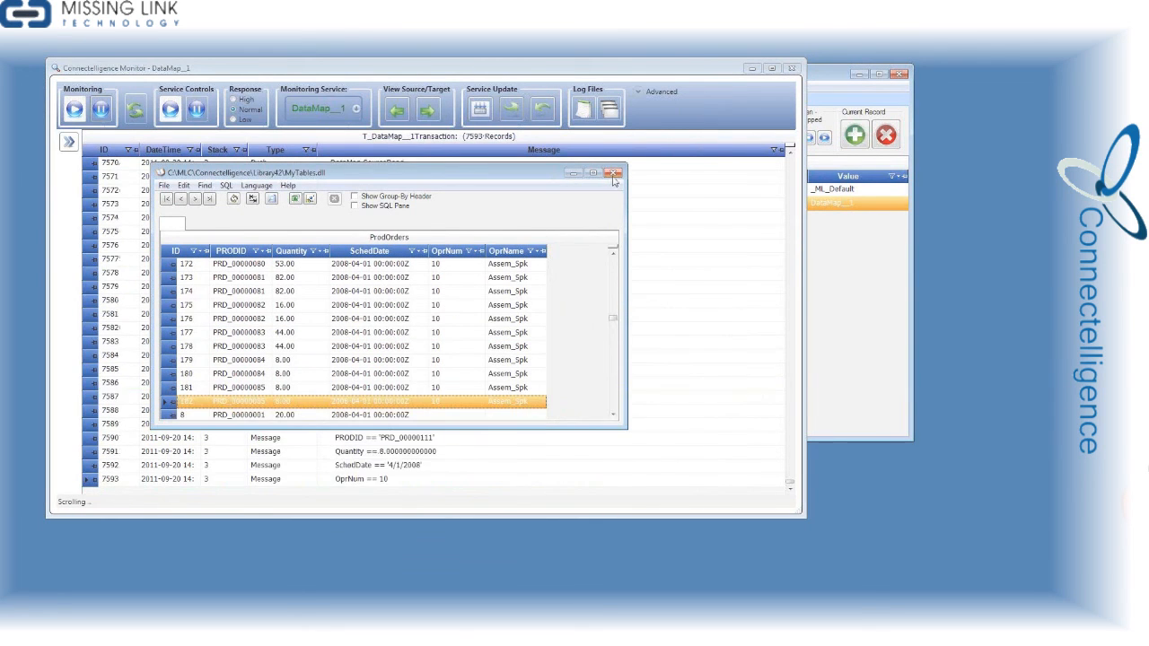
click(614, 175)
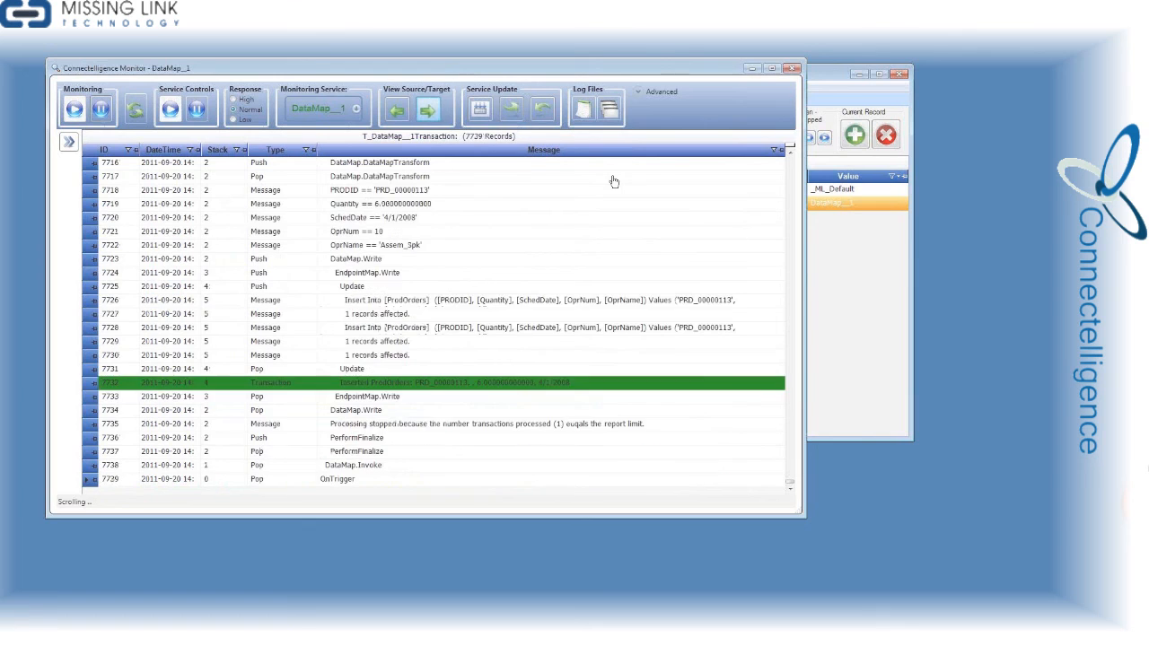